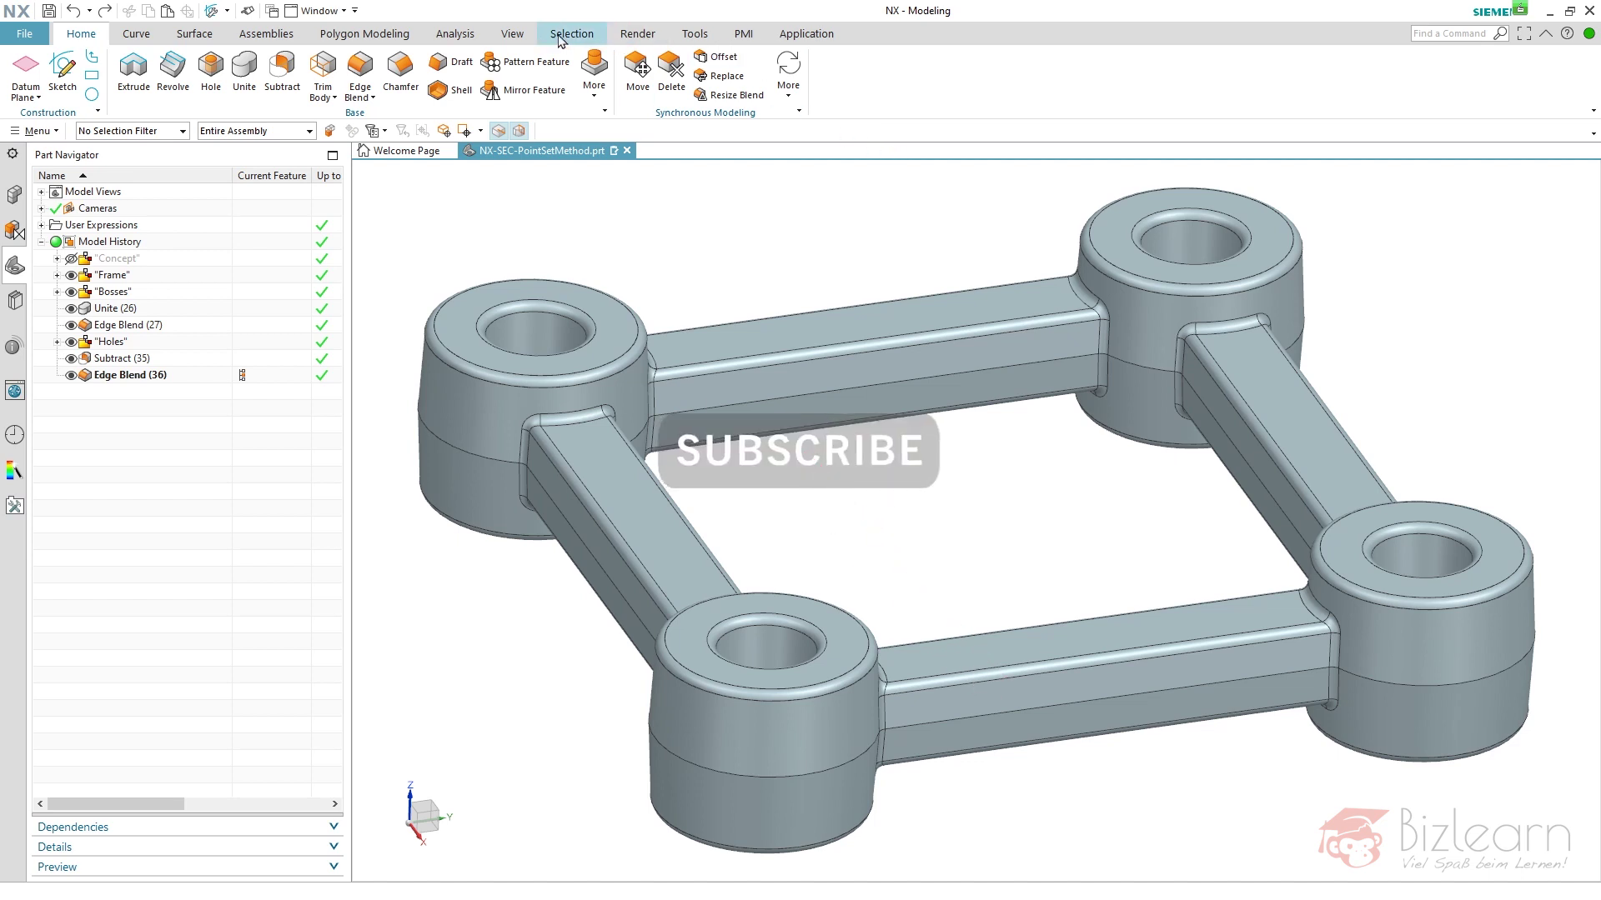
# Switch the ribbon to the View tab with the frame model on screen.
pyautogui.click(513, 35)
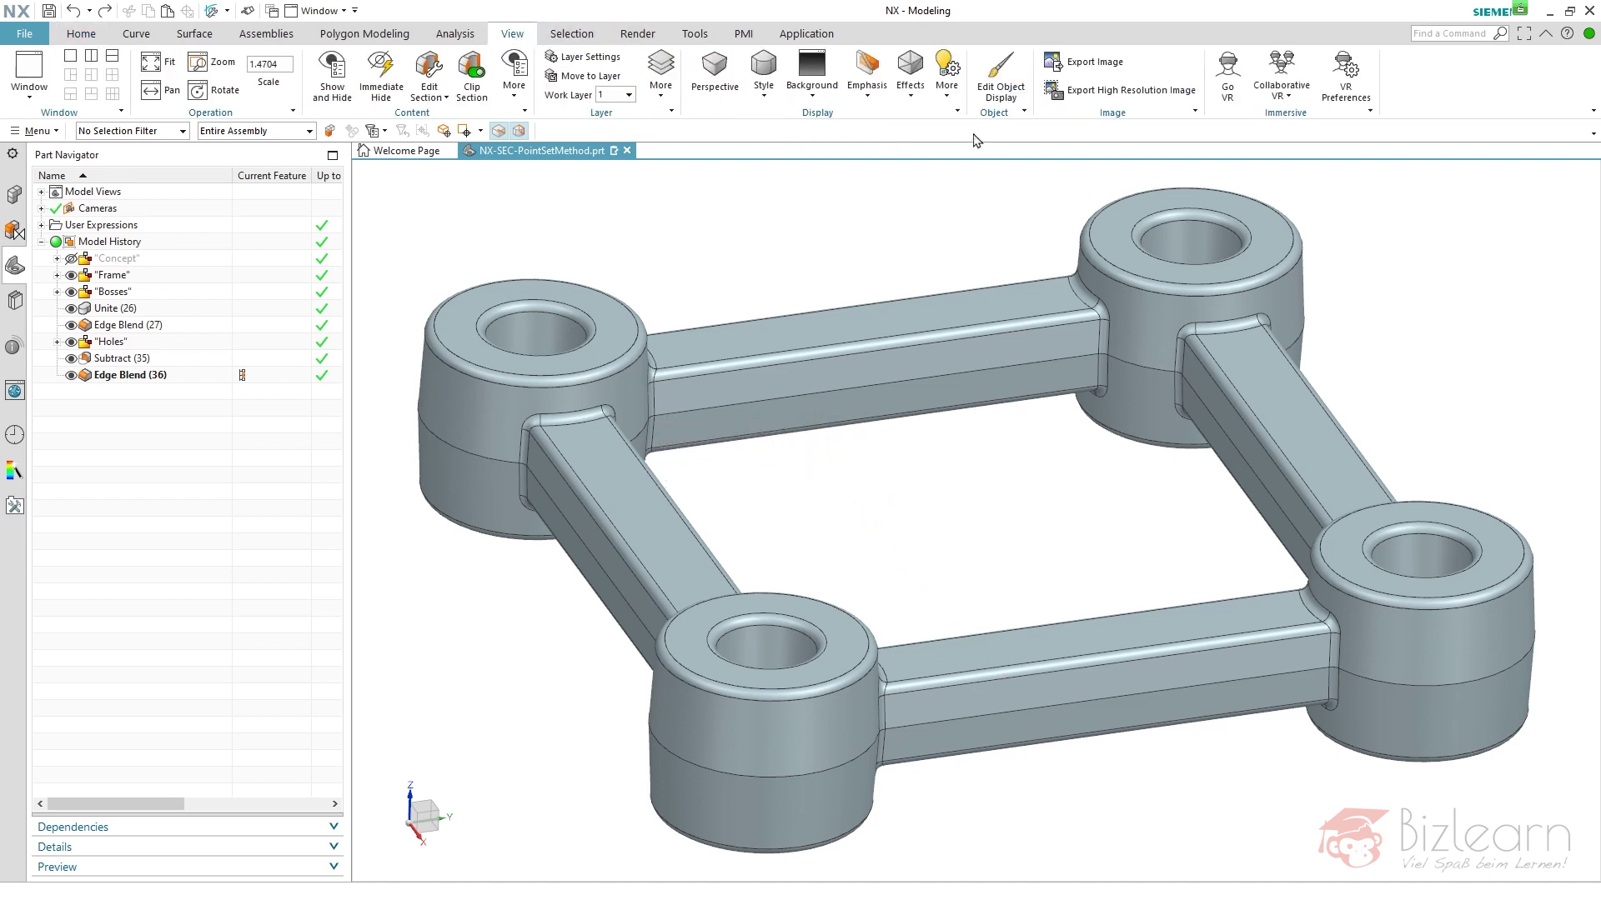
# Start Edit Object Display and box-select the frame's upper faces using the Face filter from a side view.
pyautogui.click(1003, 86)
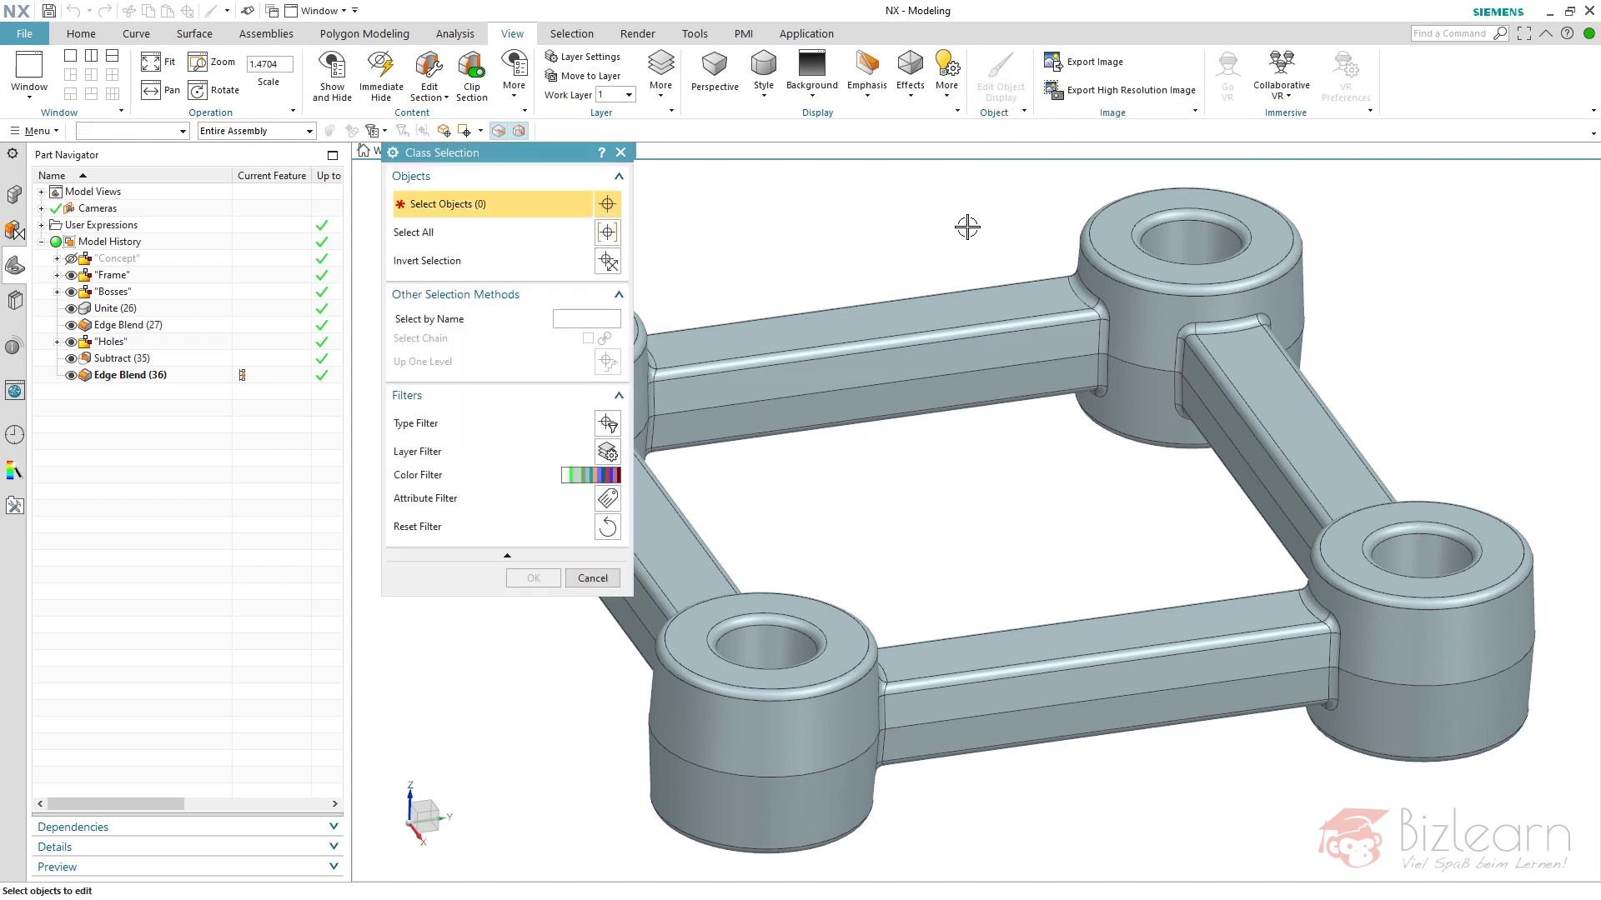
pyautogui.hotkey('ctrl', 'alt', 'r')
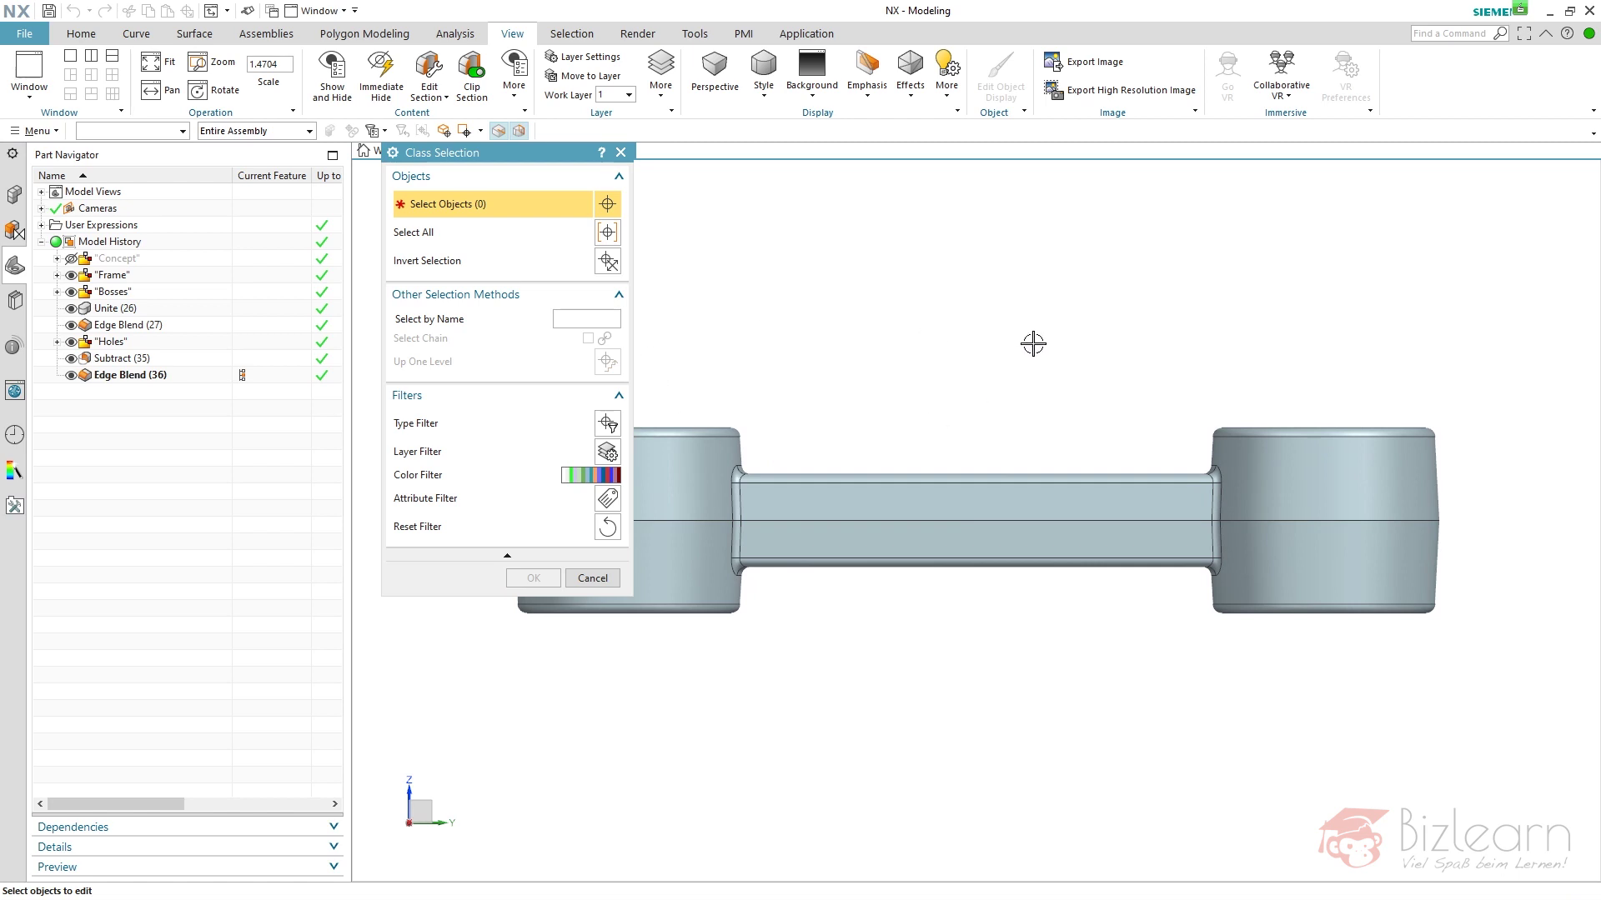
pyautogui.scroll(-1, 1198, 298)
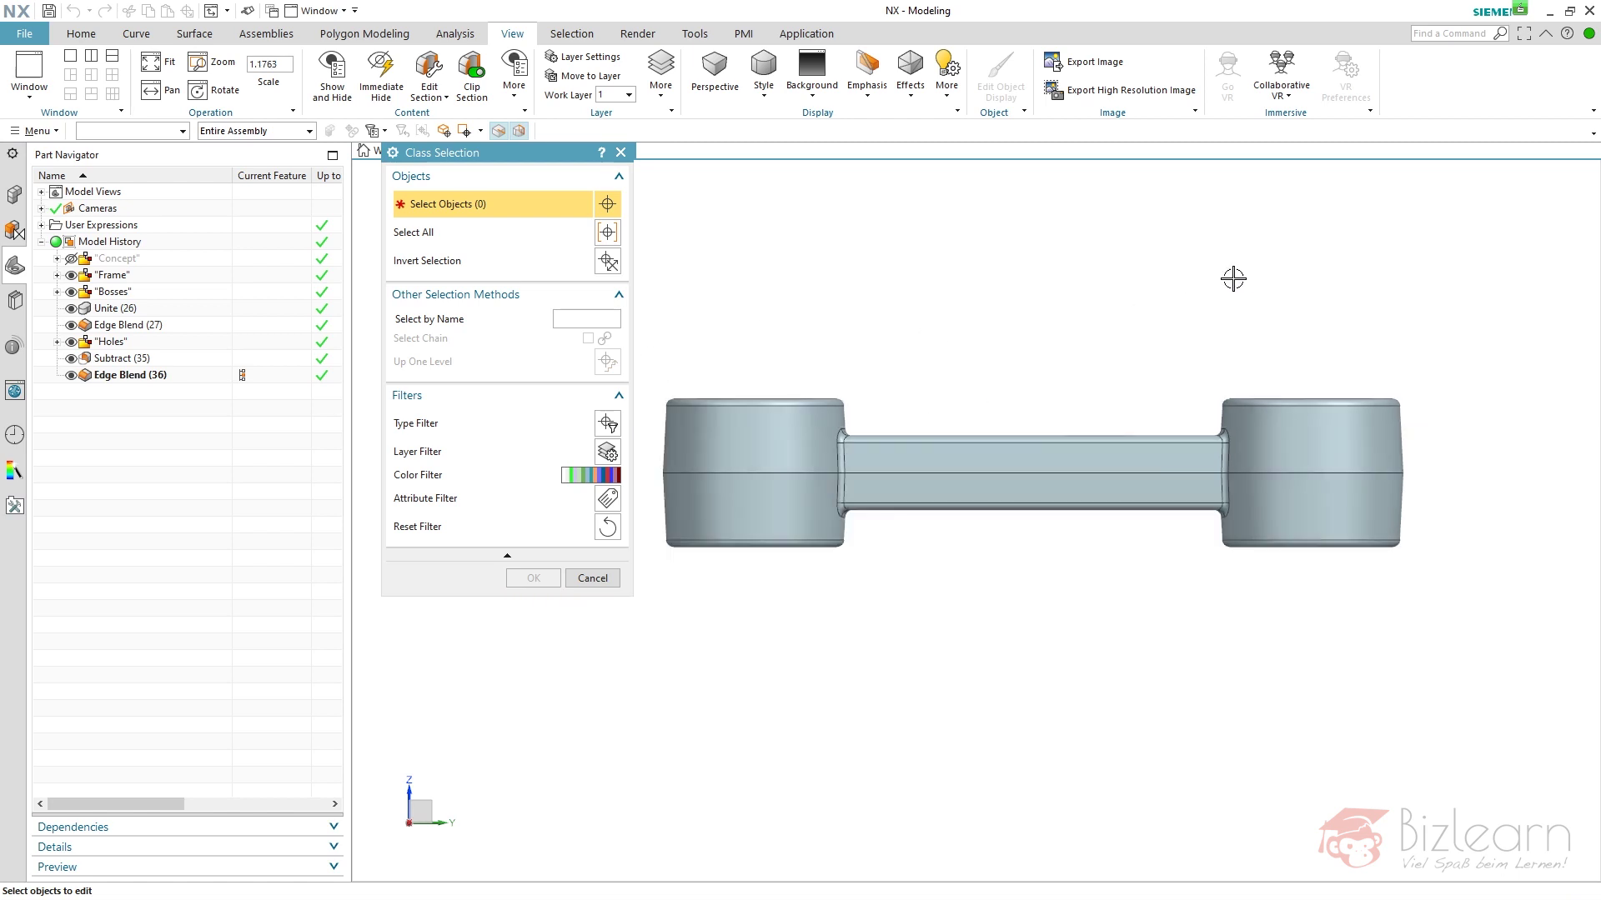
pyautogui.click(154, 132)
pyautogui.click(129, 226)
pyautogui.moveTo(643, 380); pyautogui.dragTo(1442, 488)
pyautogui.middleClick(1136, 322)
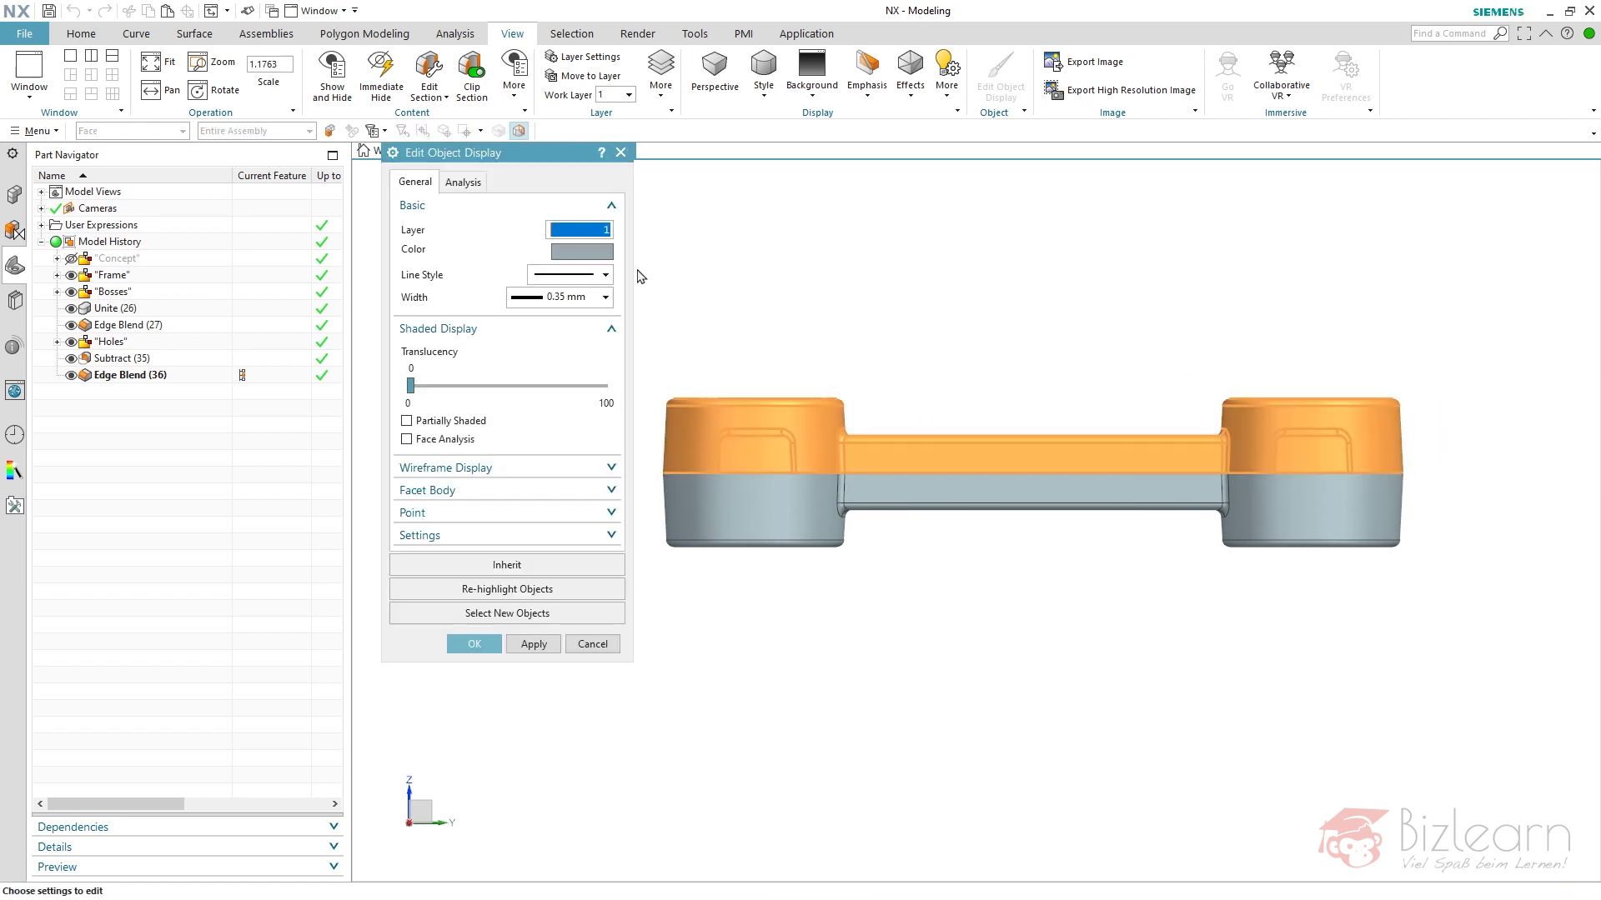
# Give the selected upper faces a blue colour, then return to an angled view.
pyautogui.click(596, 251)
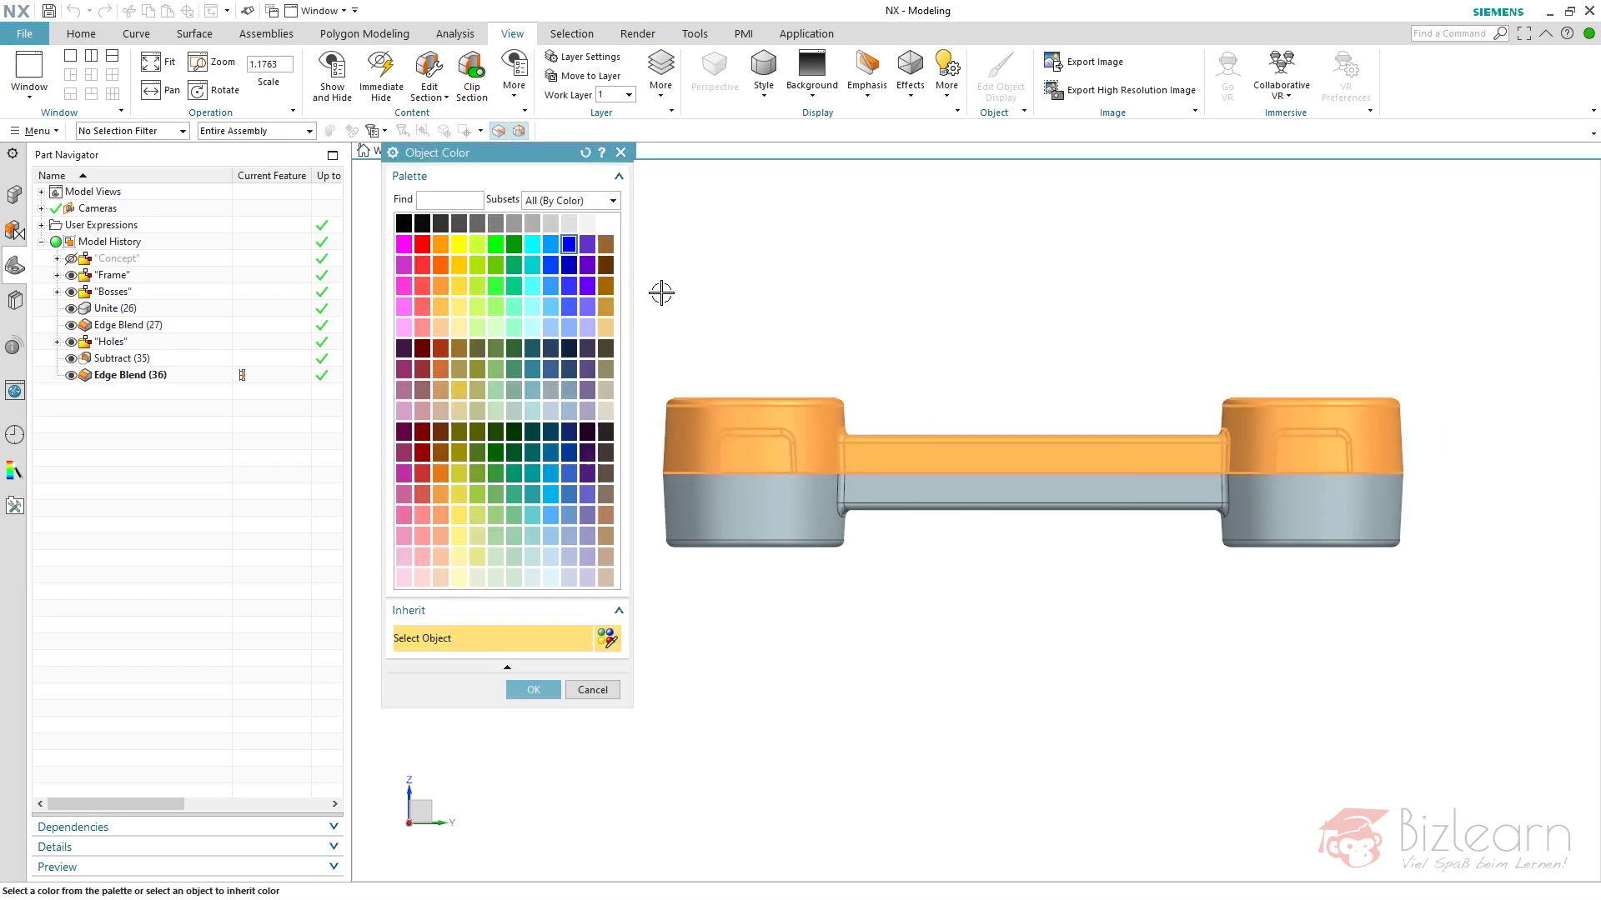
pyautogui.middleClick(884, 333)
pyautogui.middleClick(894, 318)
pyautogui.moveTo(900, 307); pyautogui.dragTo(947, 447, button='middle')
pyautogui.scroll(-2, 937, 465)
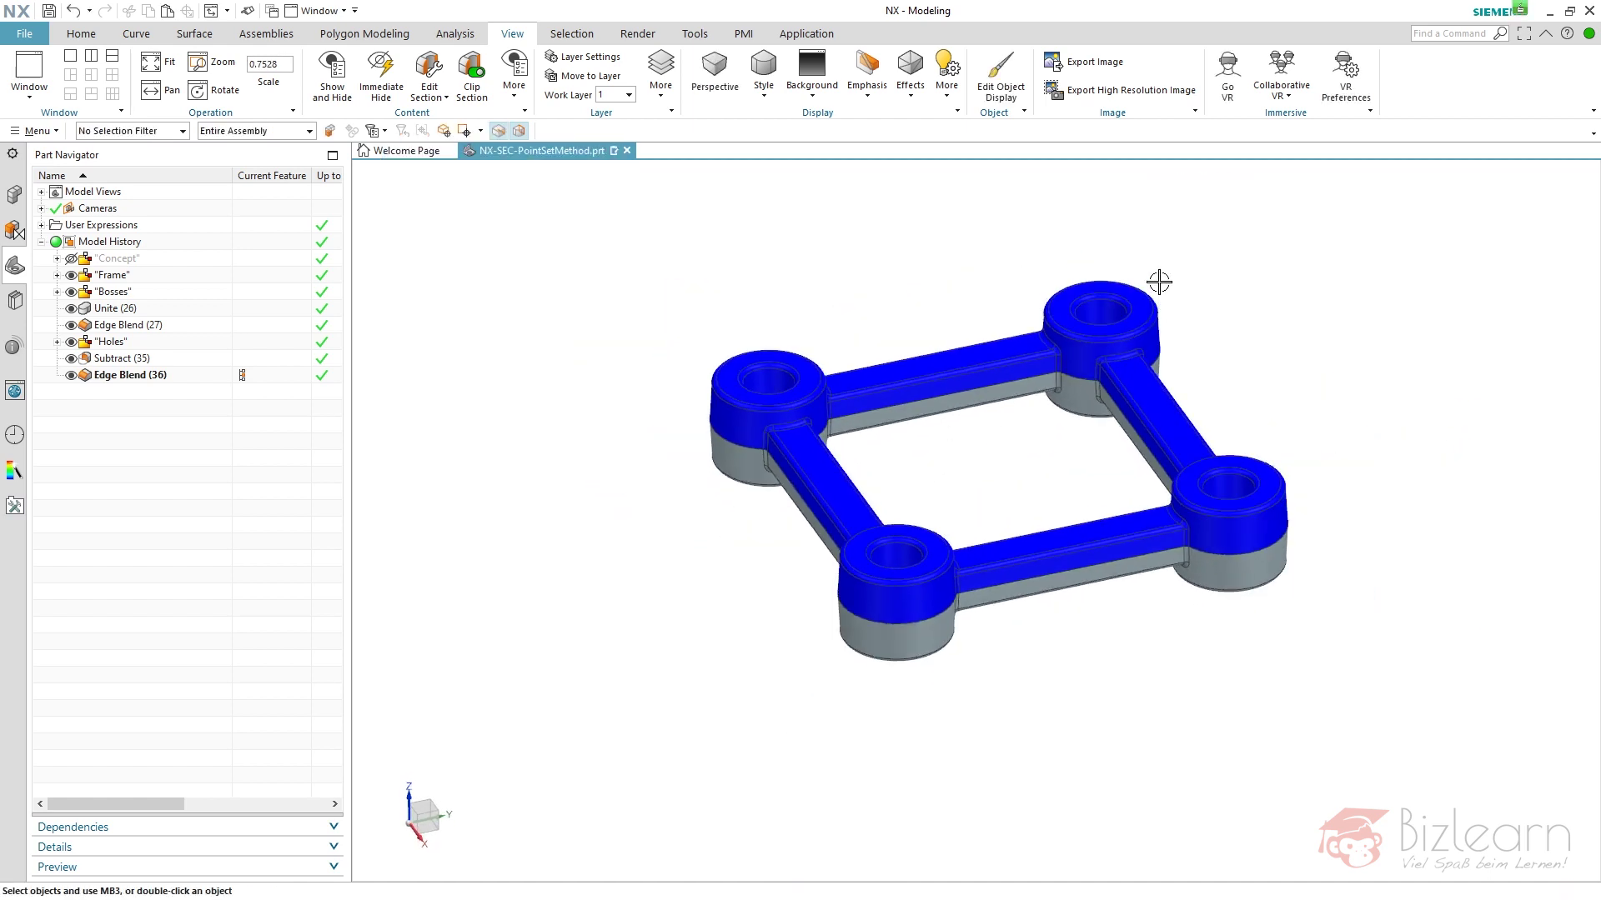
# Expand the Concept group in the Part Navigator and open the FRAME_SQUARE sketch.
pyautogui.scroll(1, 1159, 281)
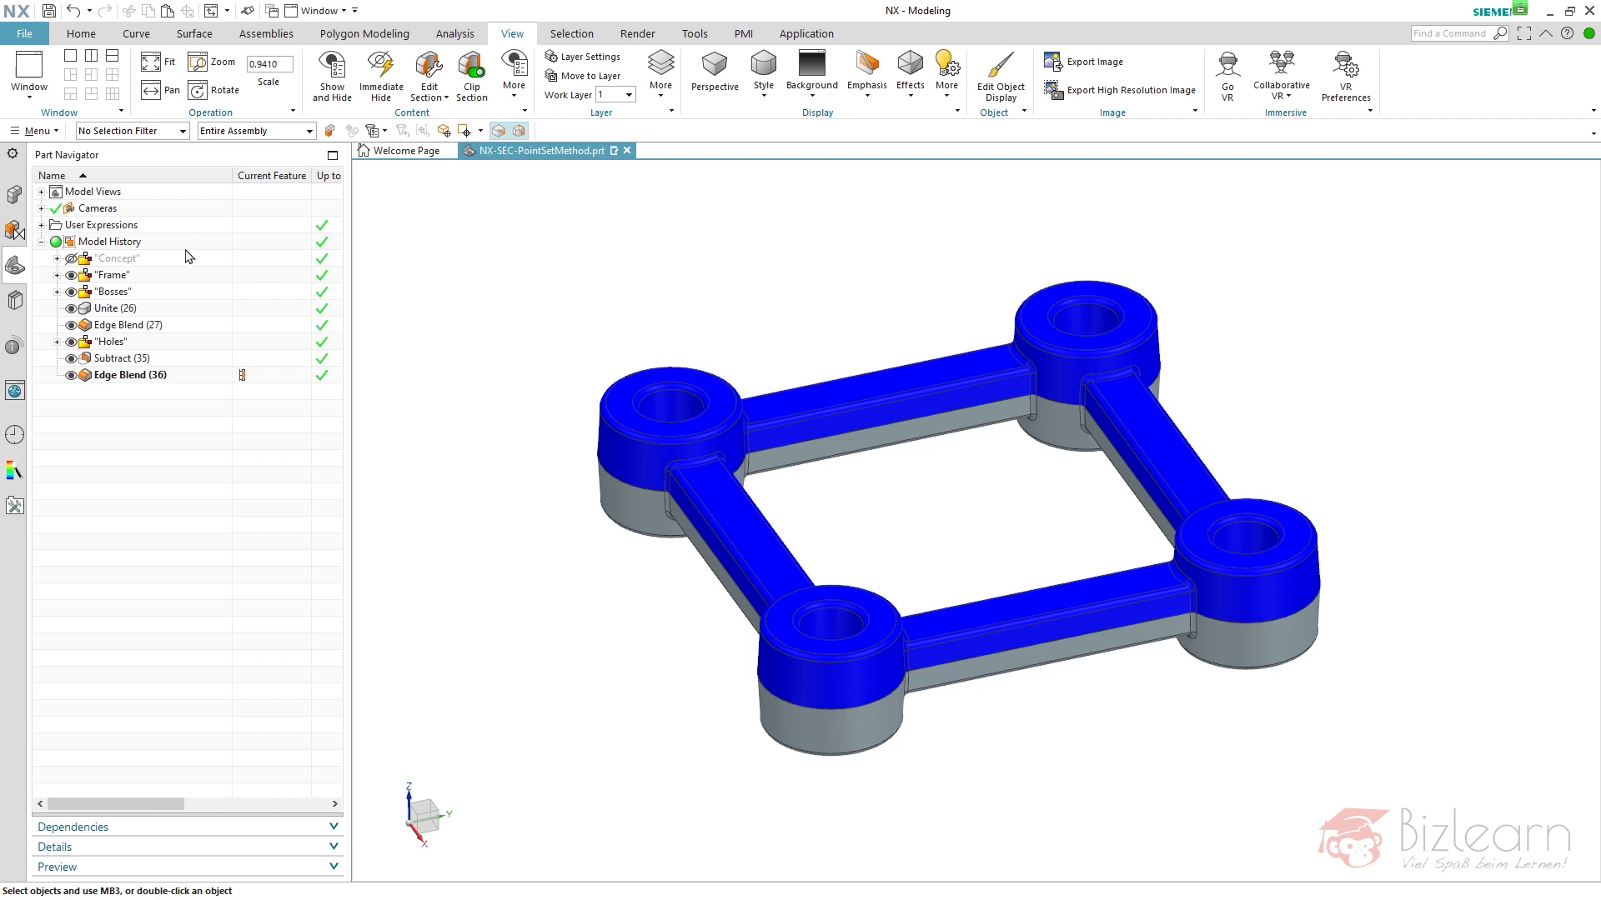
pyautogui.click(57, 275)
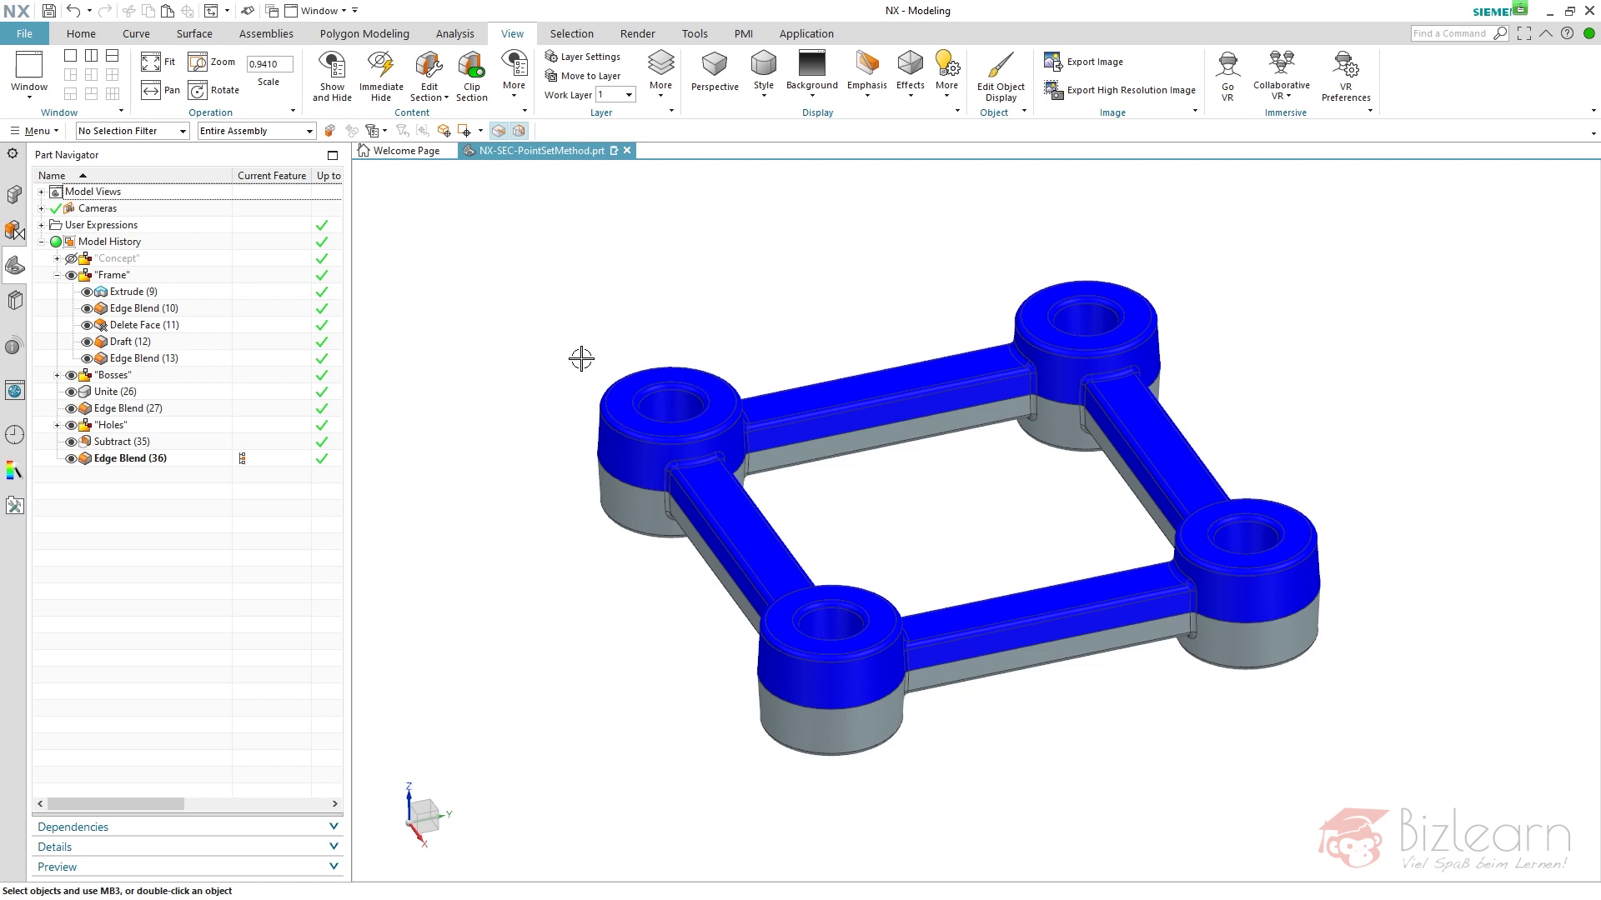
pyautogui.click(57, 276)
pyautogui.click(56, 259)
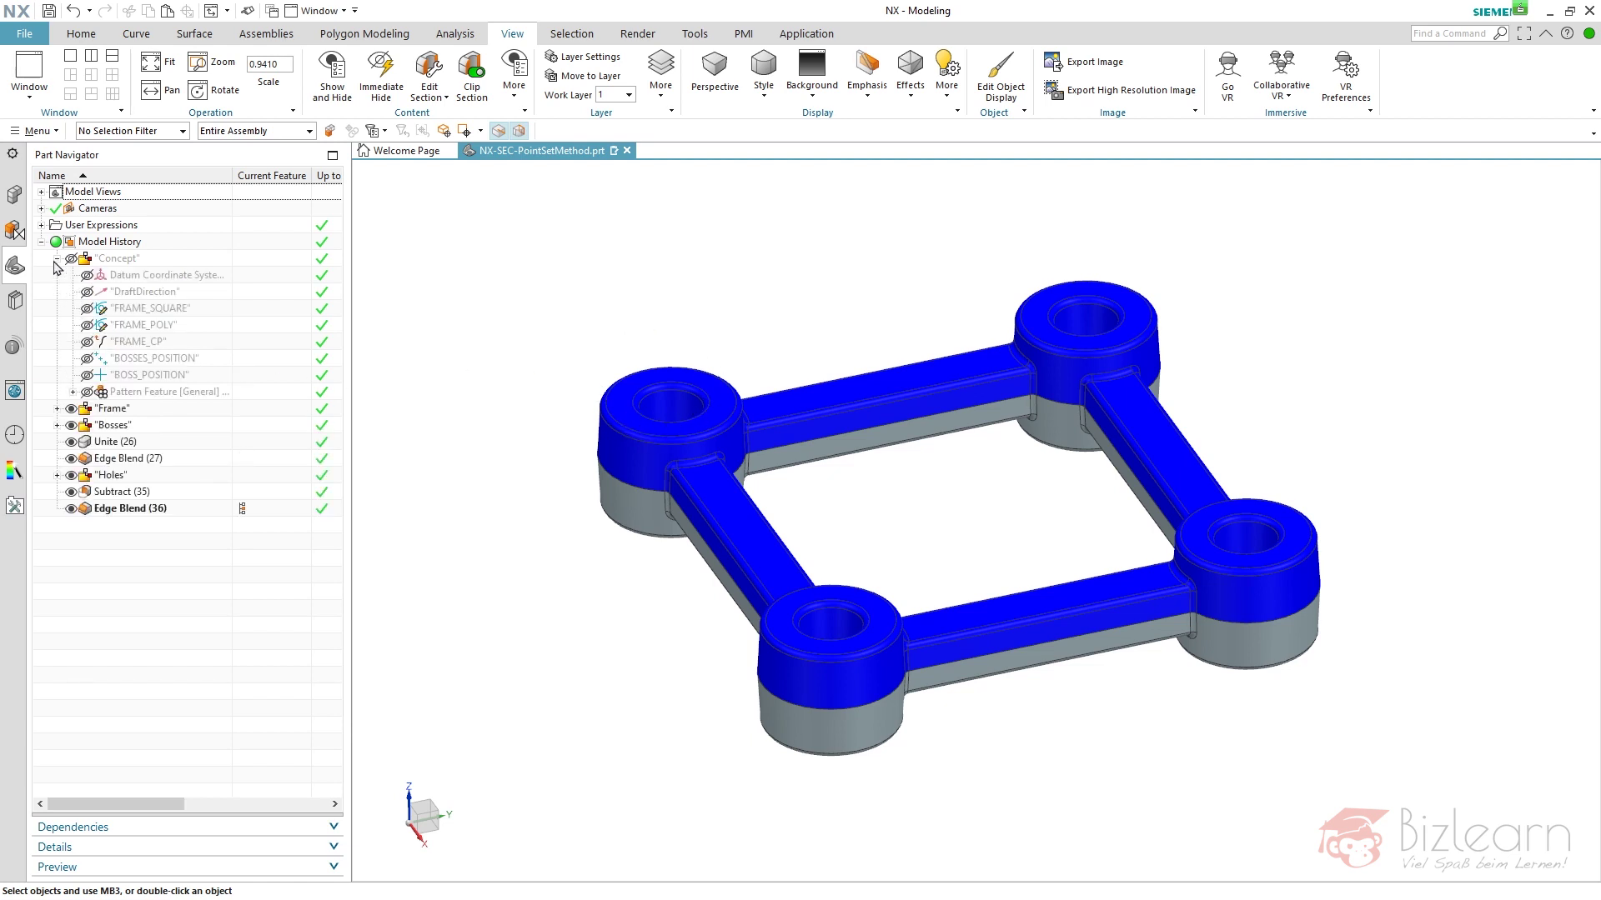
pyautogui.doubleClick(138, 308)
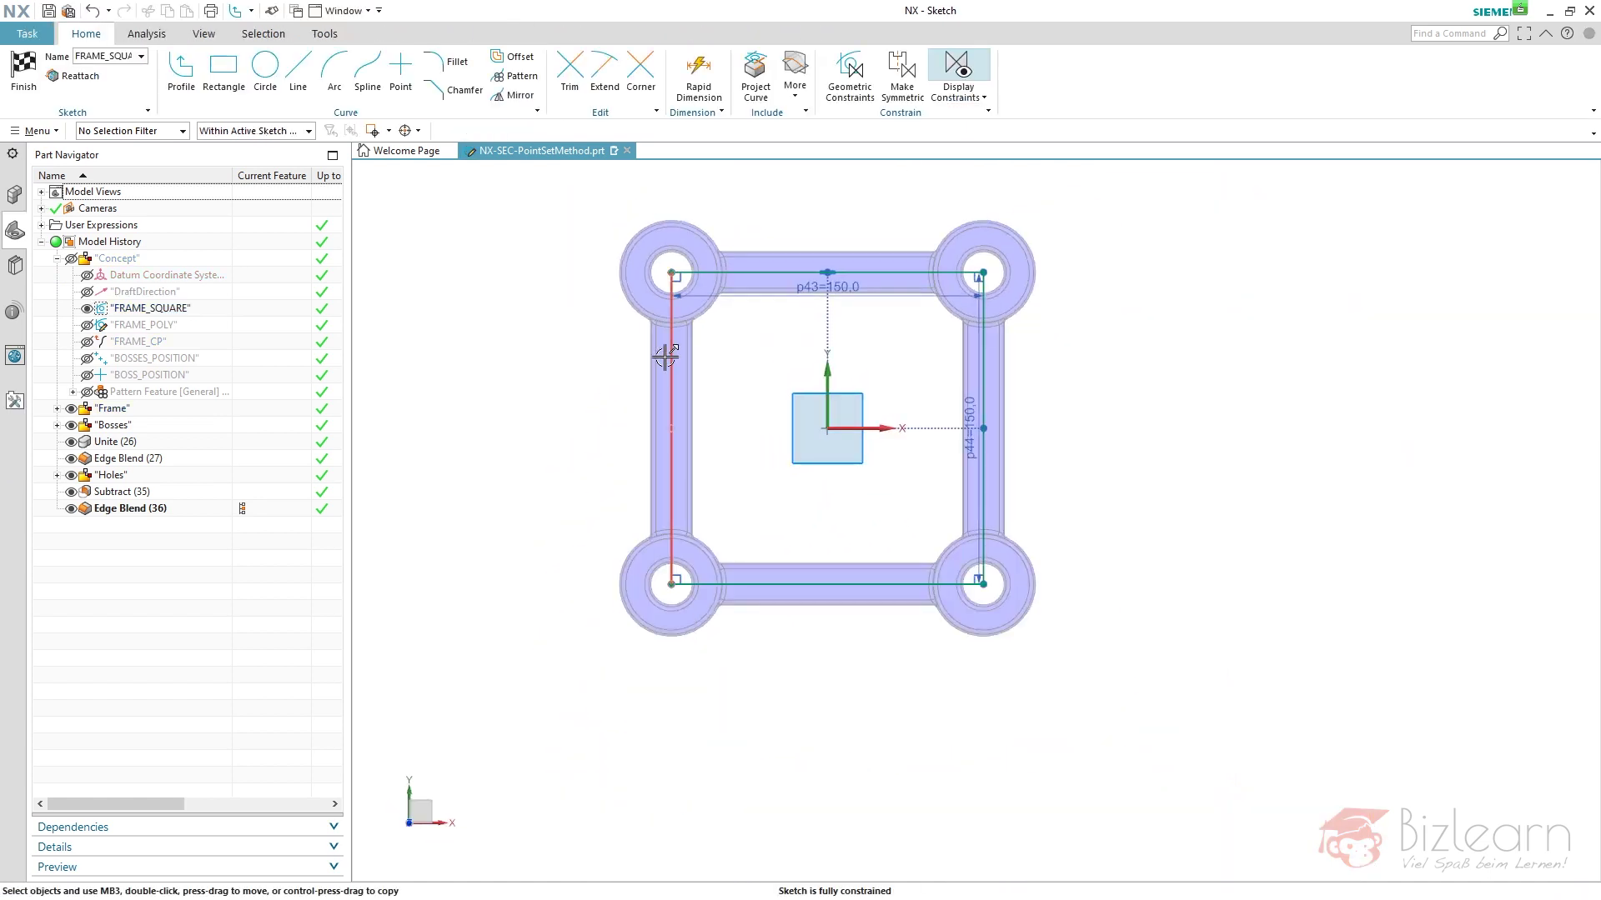
# Draw a new profile line ending at the bottom-left corner and finish the sketch to regenerate the frame.
pyautogui.click(192, 78)
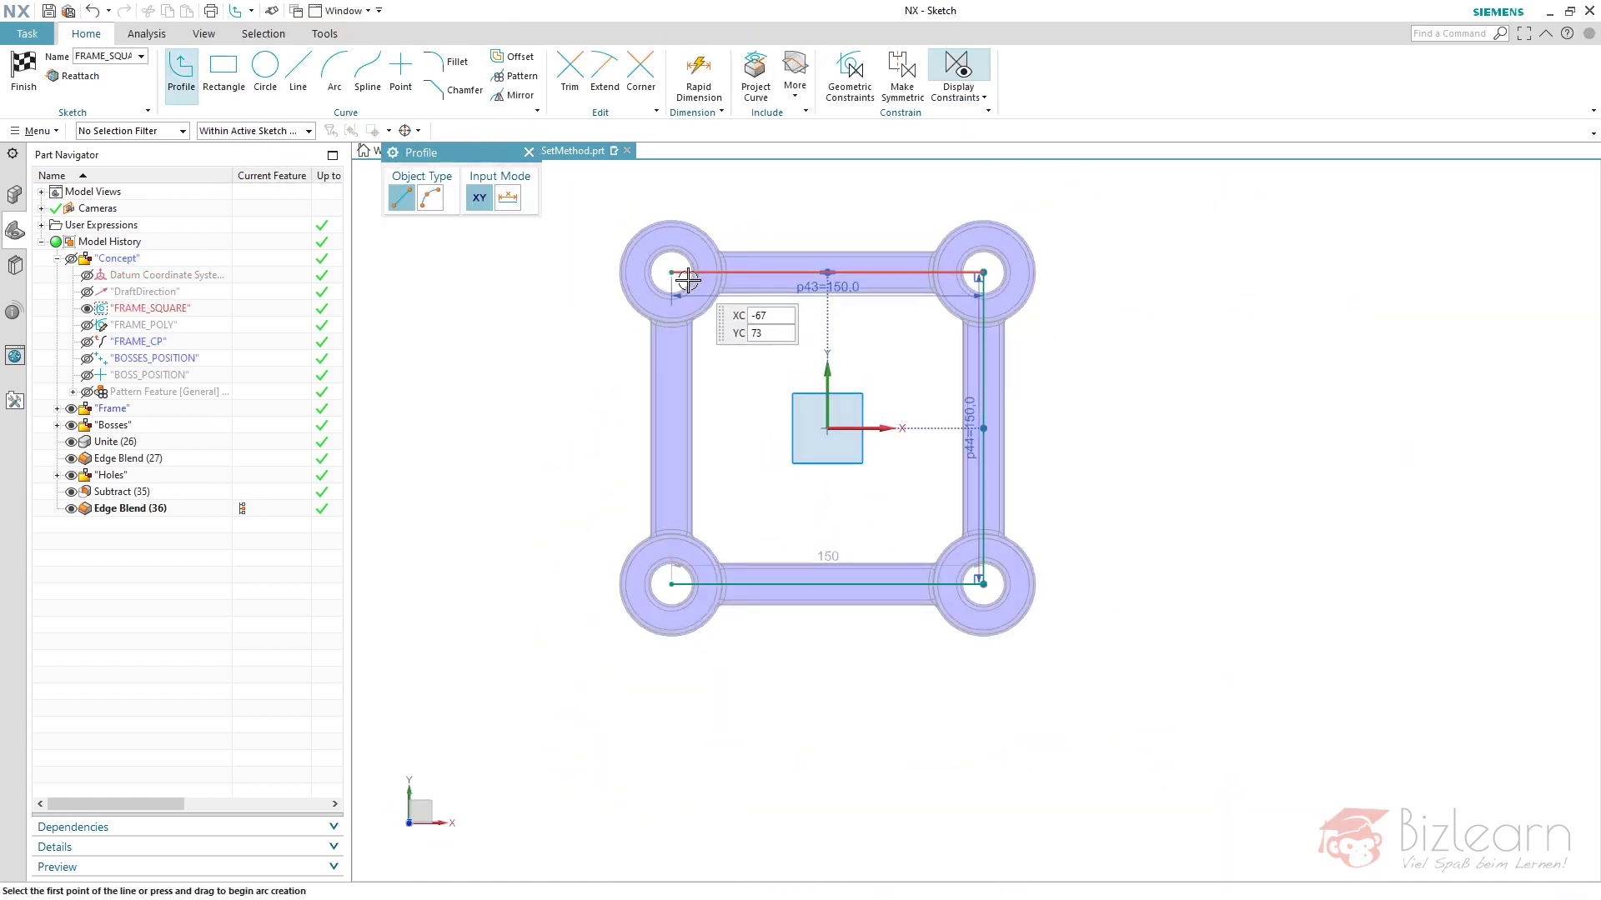
pyautogui.click(699, 319)
pyautogui.press('Return')
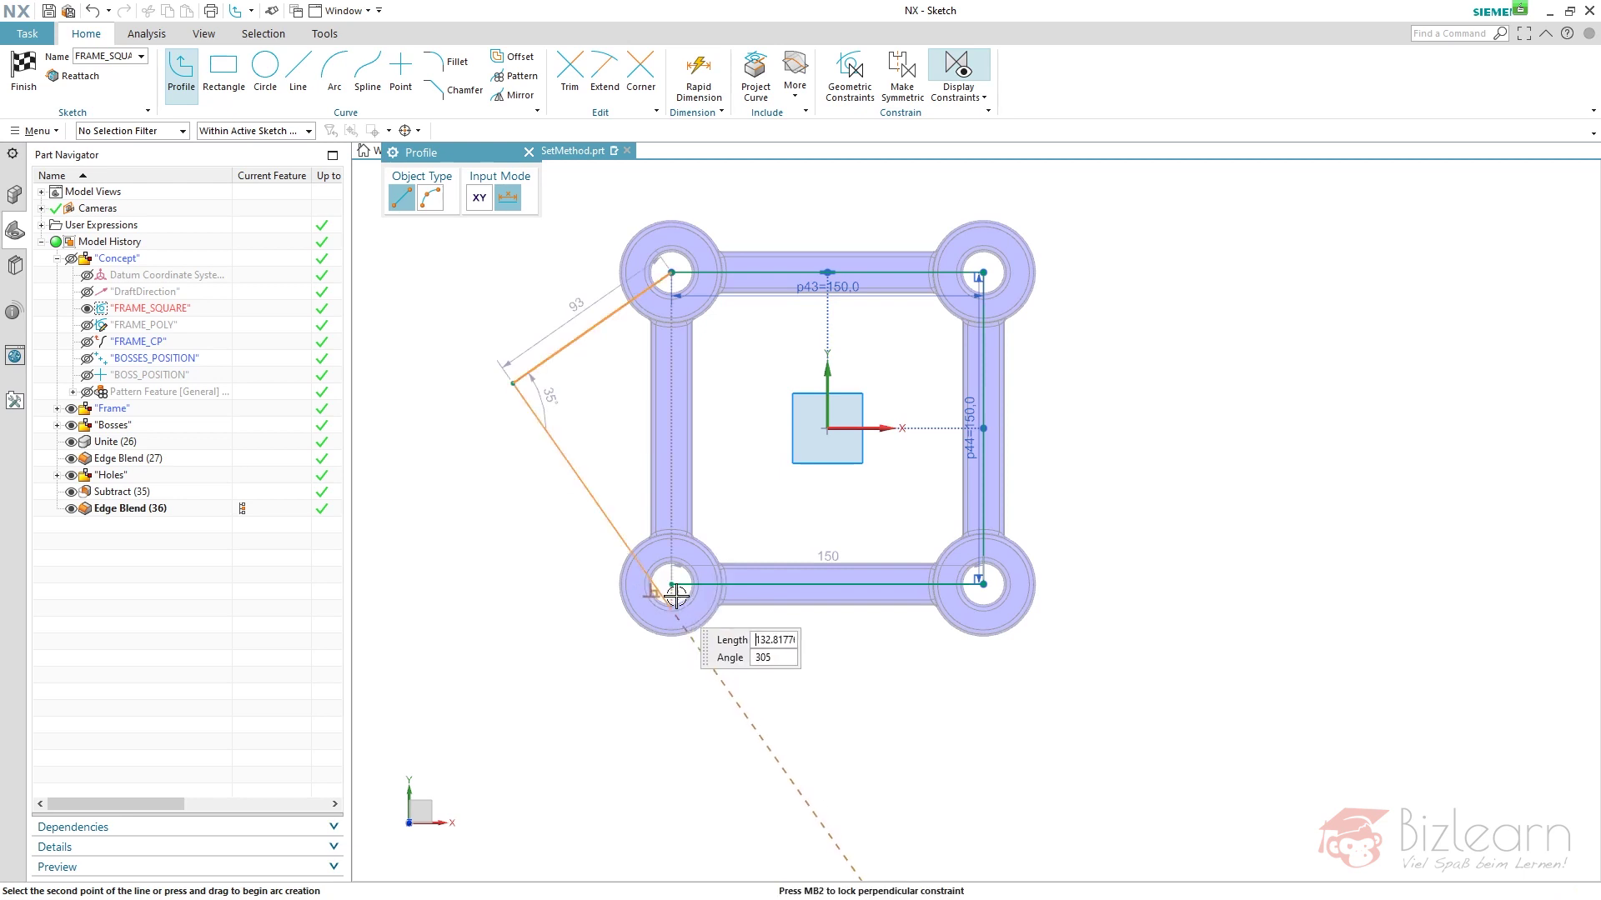
pyautogui.click(672, 583)
pyautogui.hotkey('ctrl', 'q')
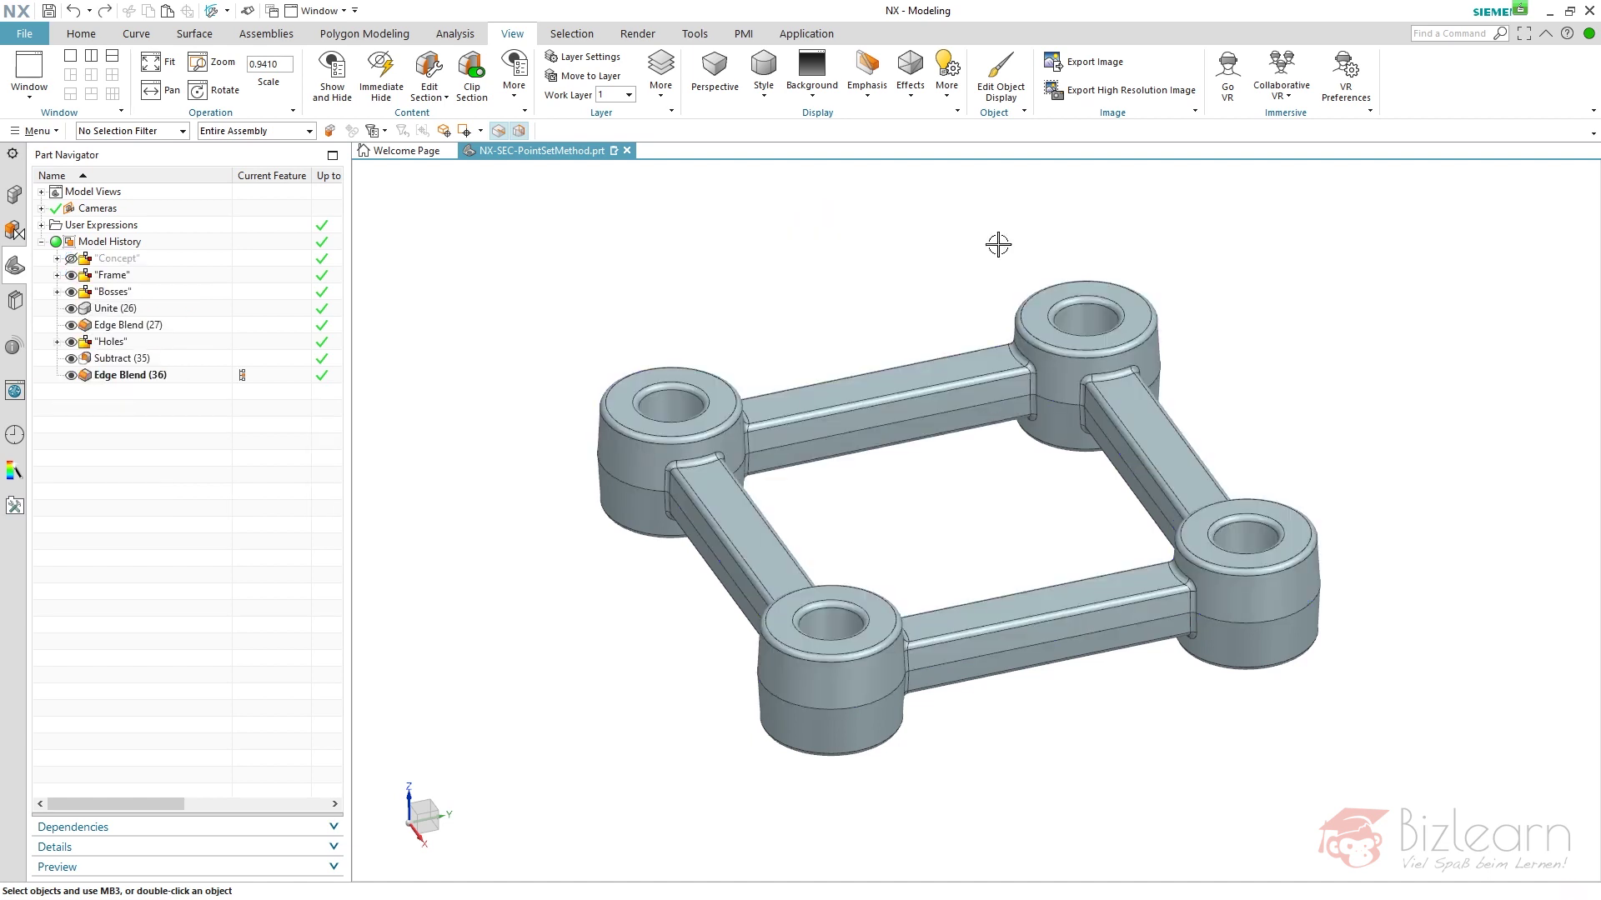
pyautogui.click(81, 33)
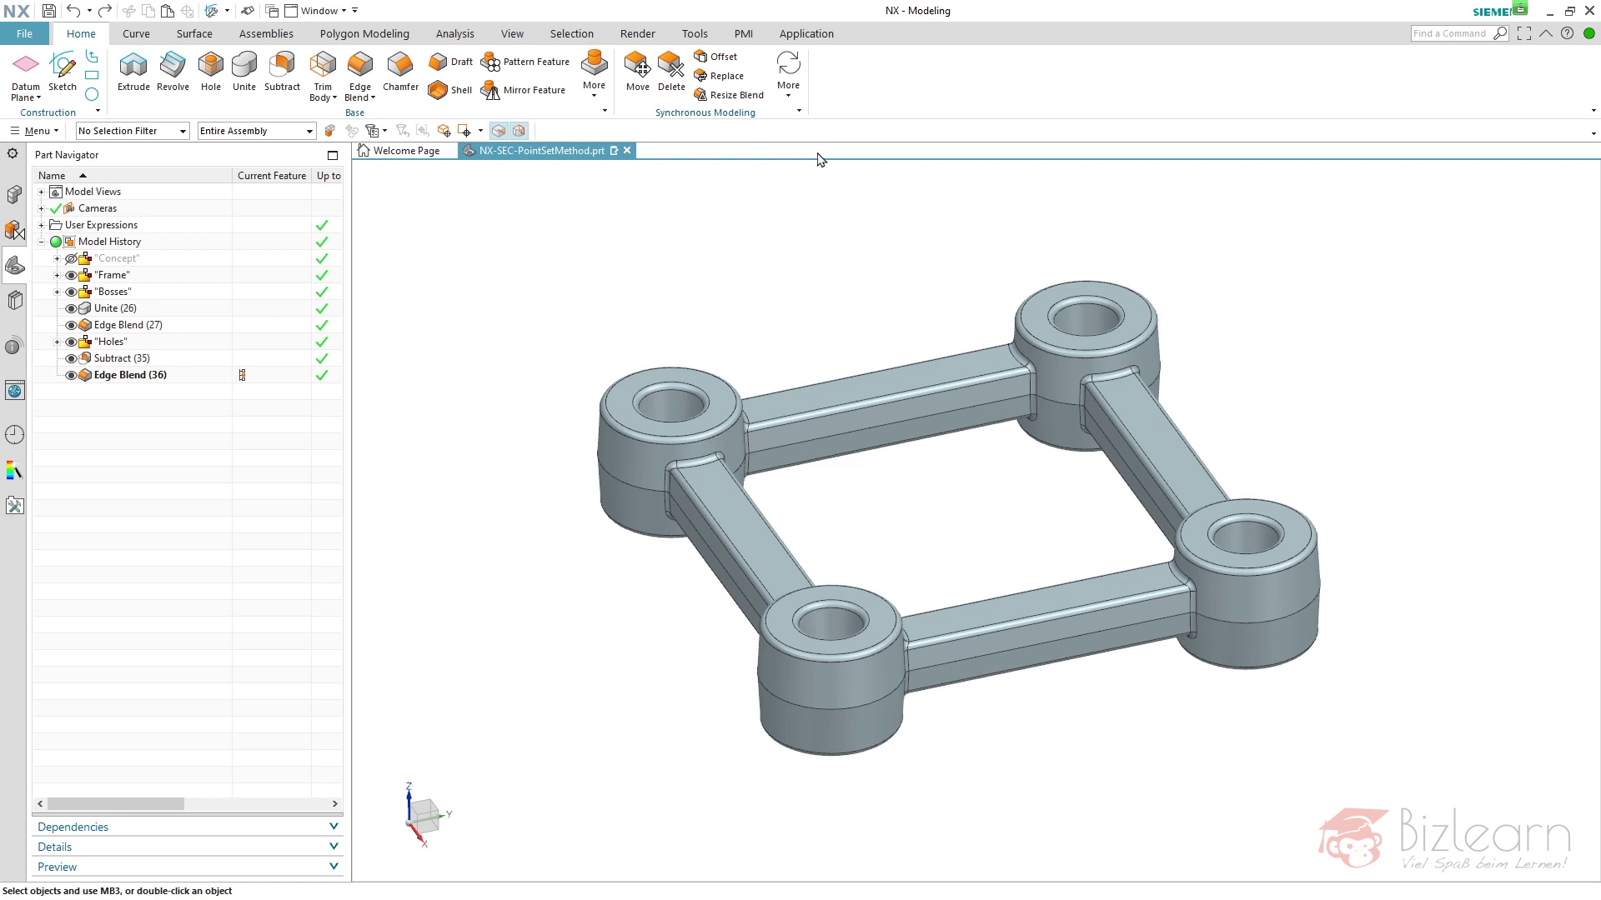
# Start a Group Face feature with the face rule set to Tangent Faces.
pyautogui.click(789, 93)
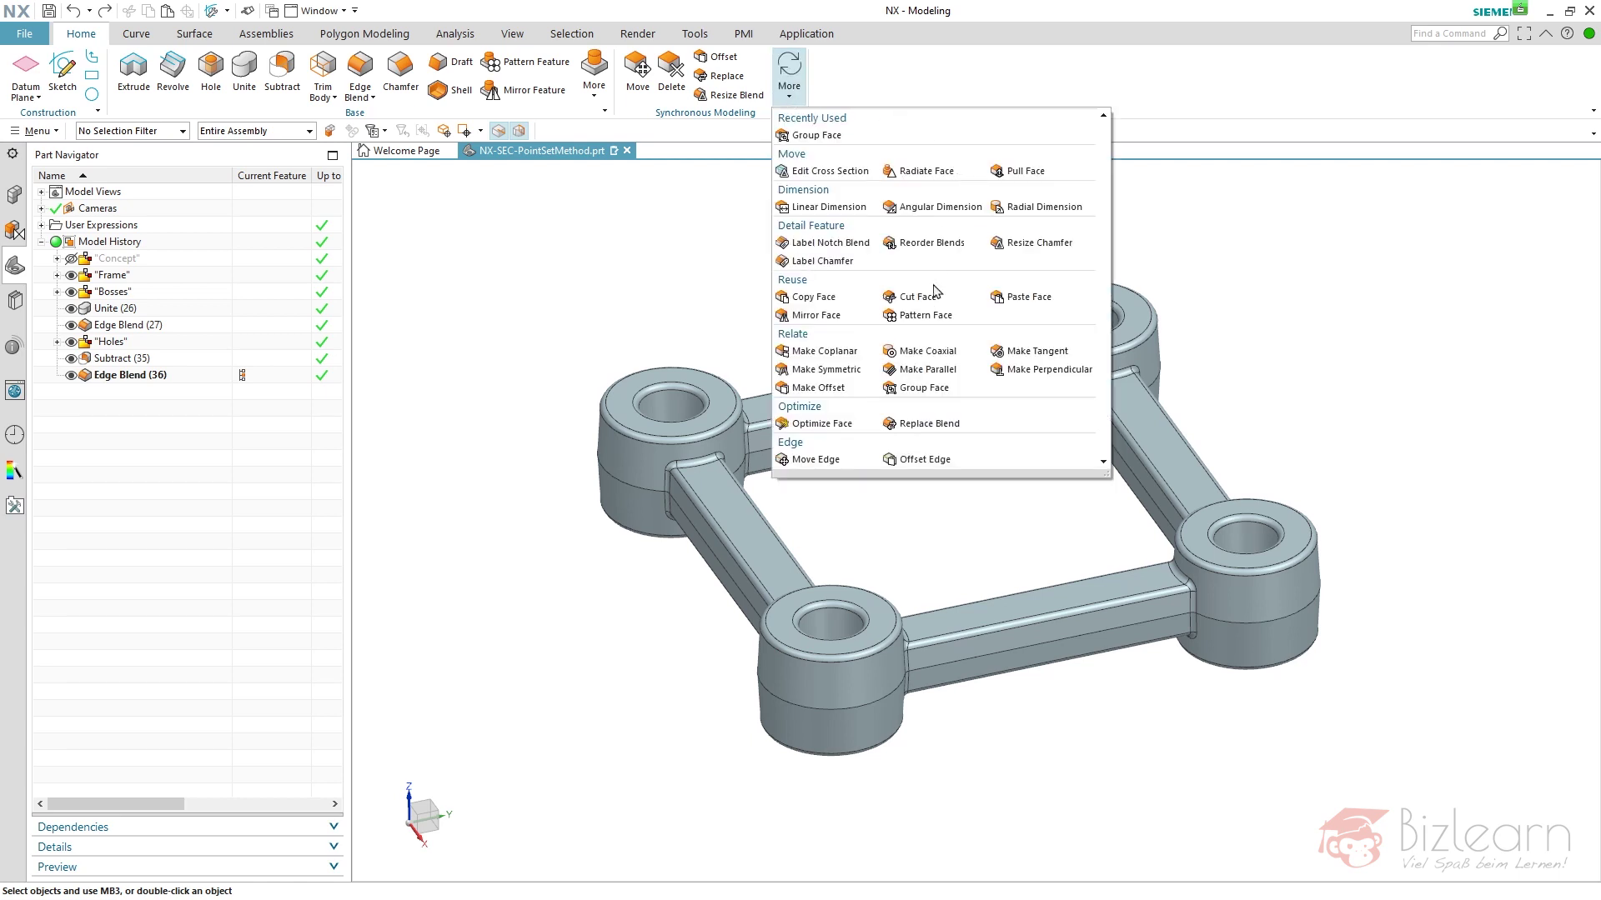
pyautogui.click(924, 390)
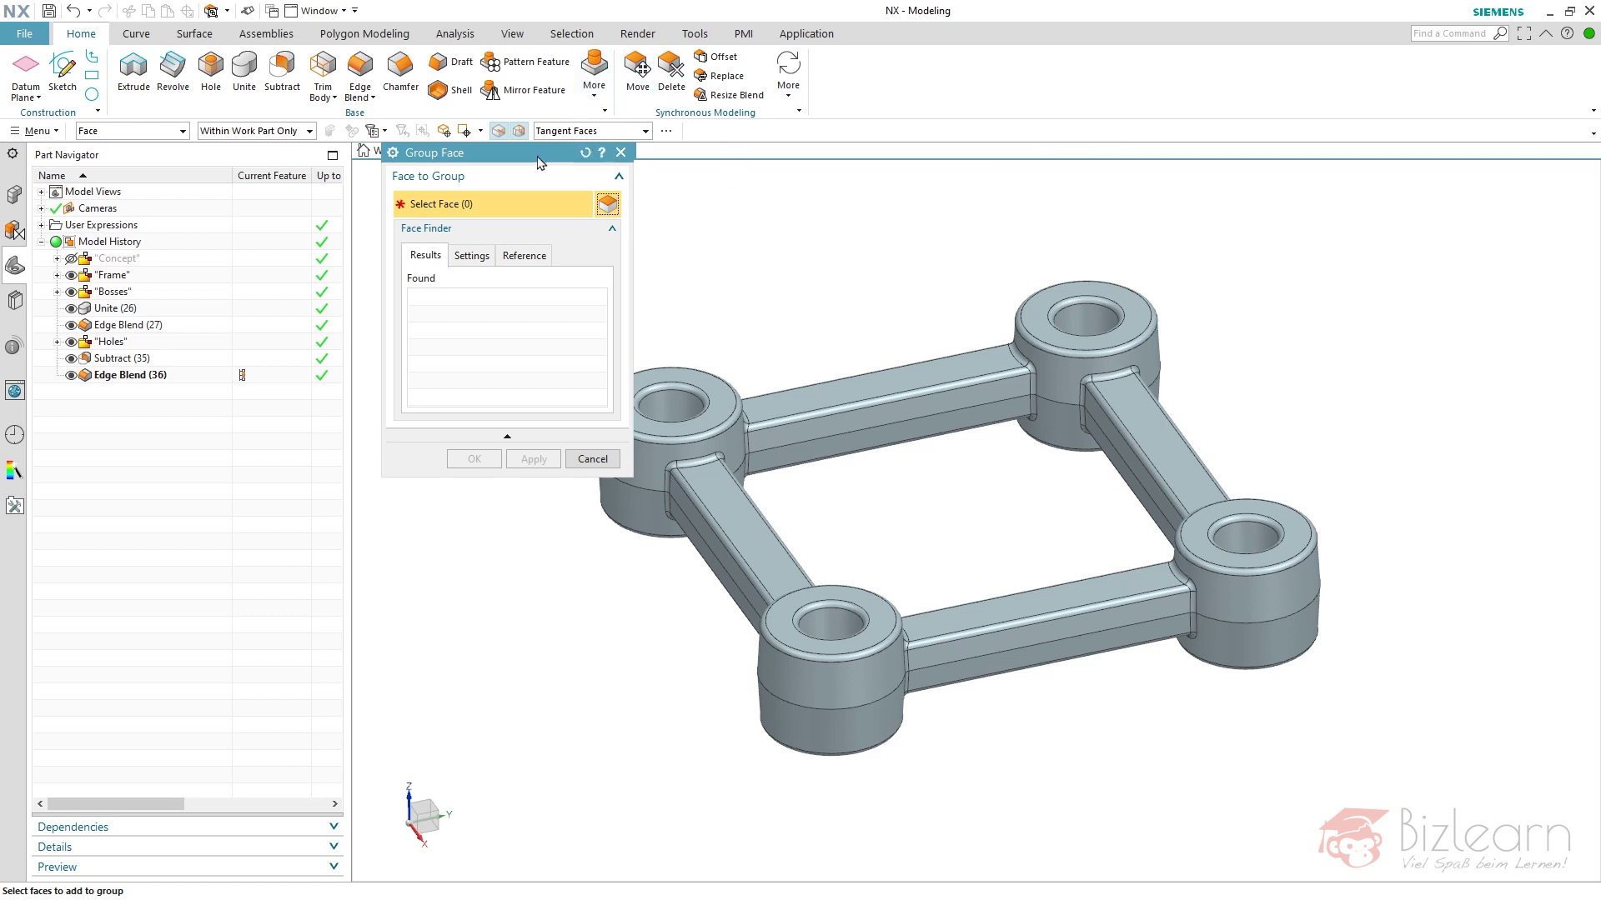
pyautogui.moveTo(546, 158); pyautogui.dragTo(461, 203)
pyautogui.click(597, 132)
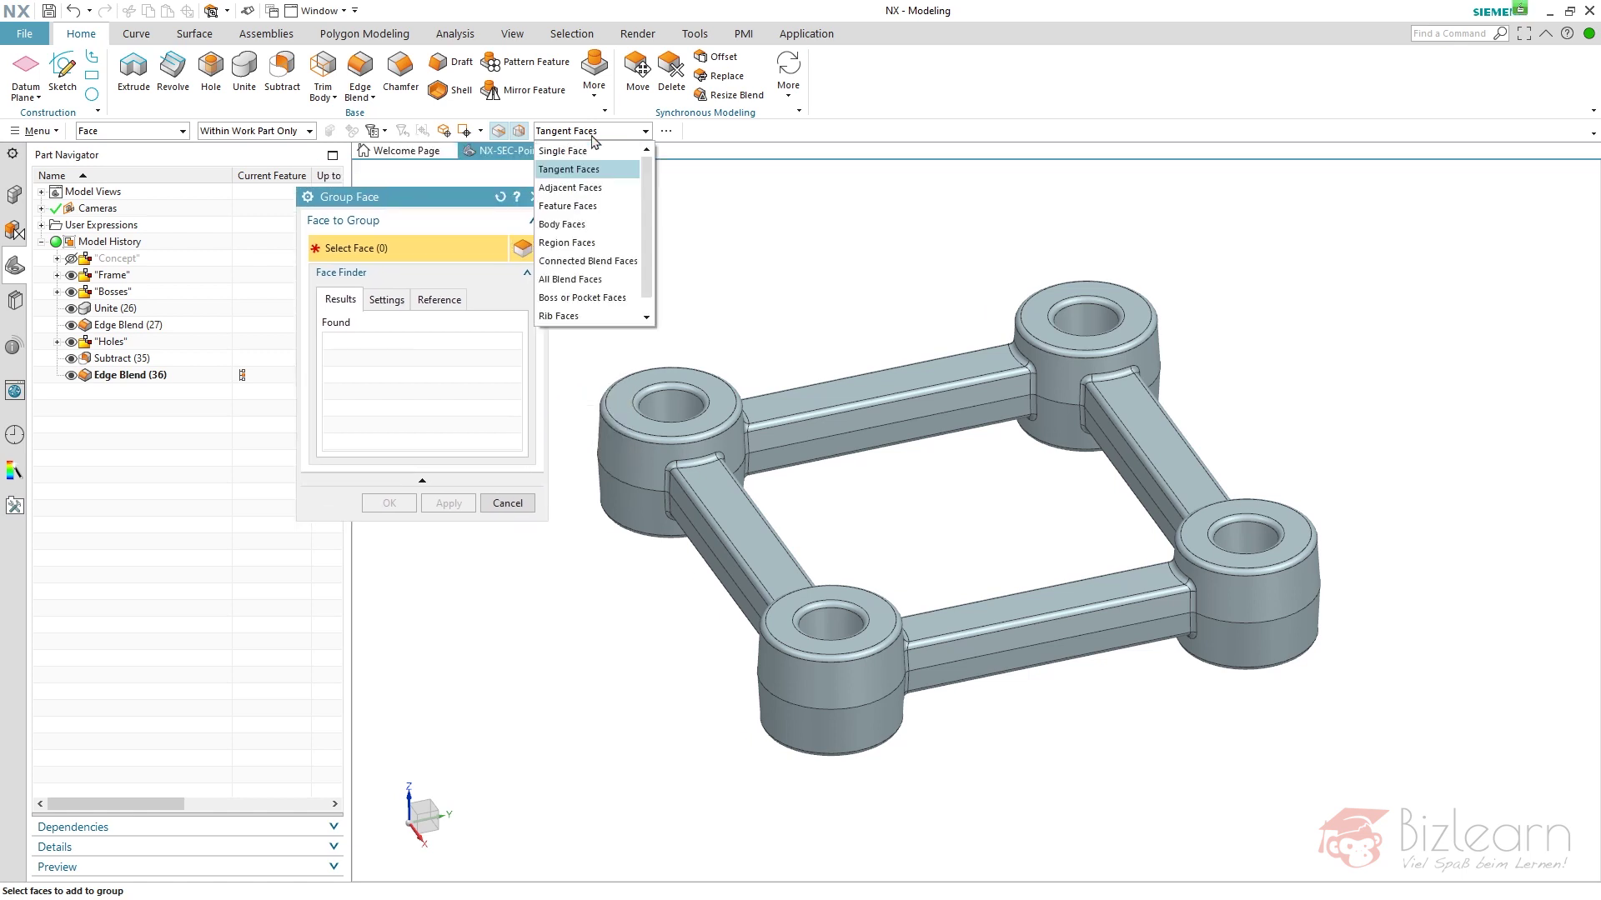
pyautogui.click(608, 132)
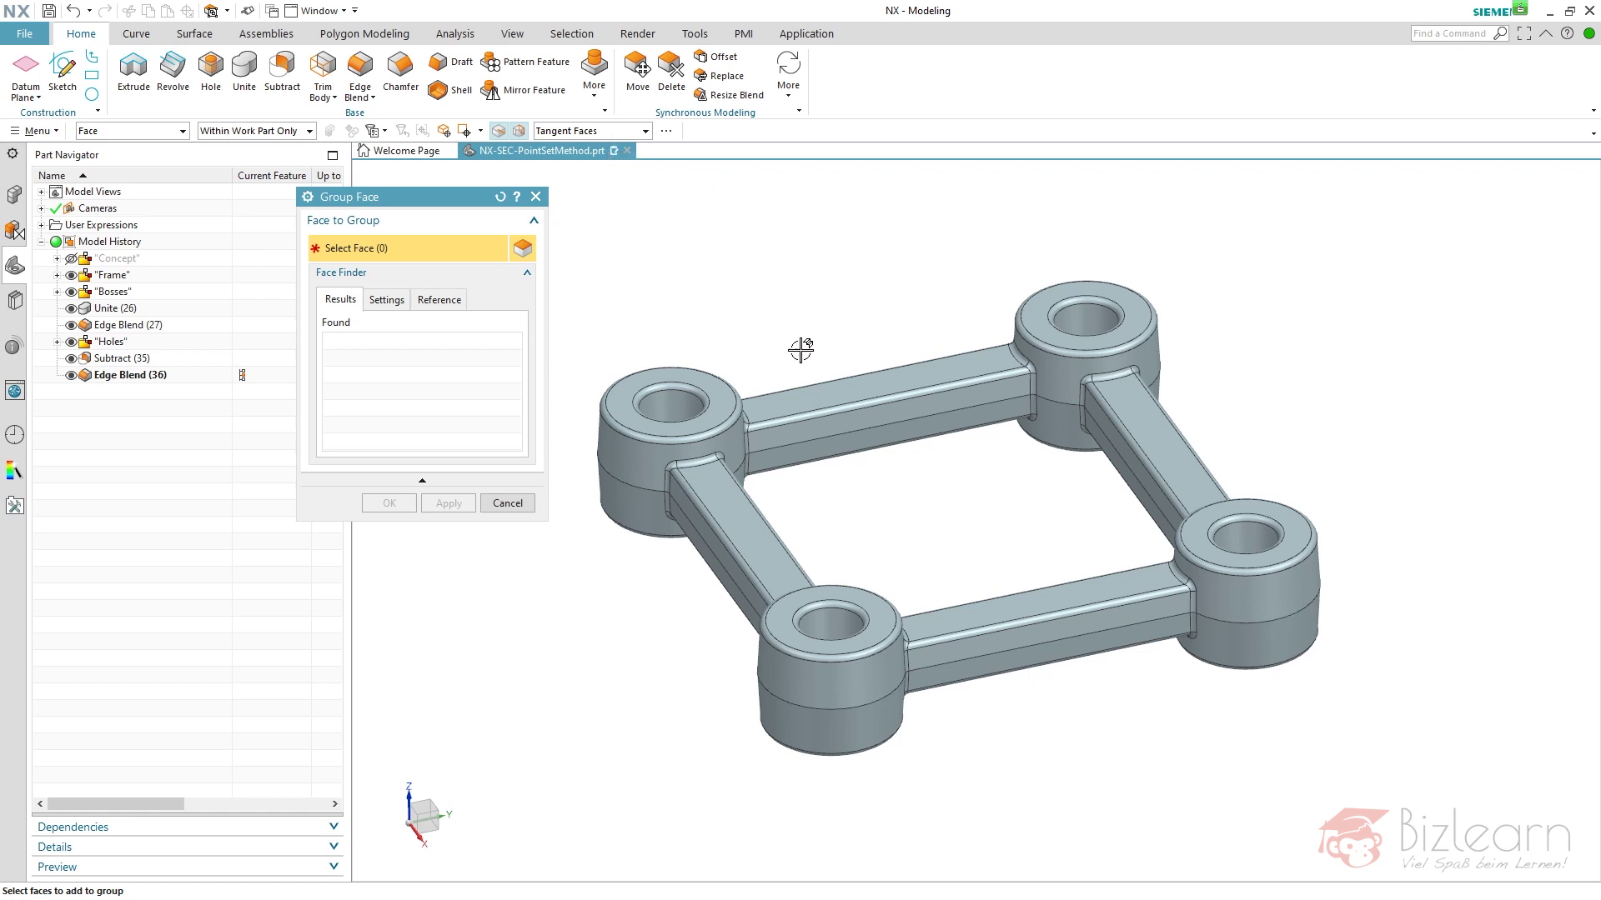
# Collect a beam's tangent upper faces and create Group Face (38).
pyautogui.scroll(3, 803, 348)
pyautogui.click(801, 453)
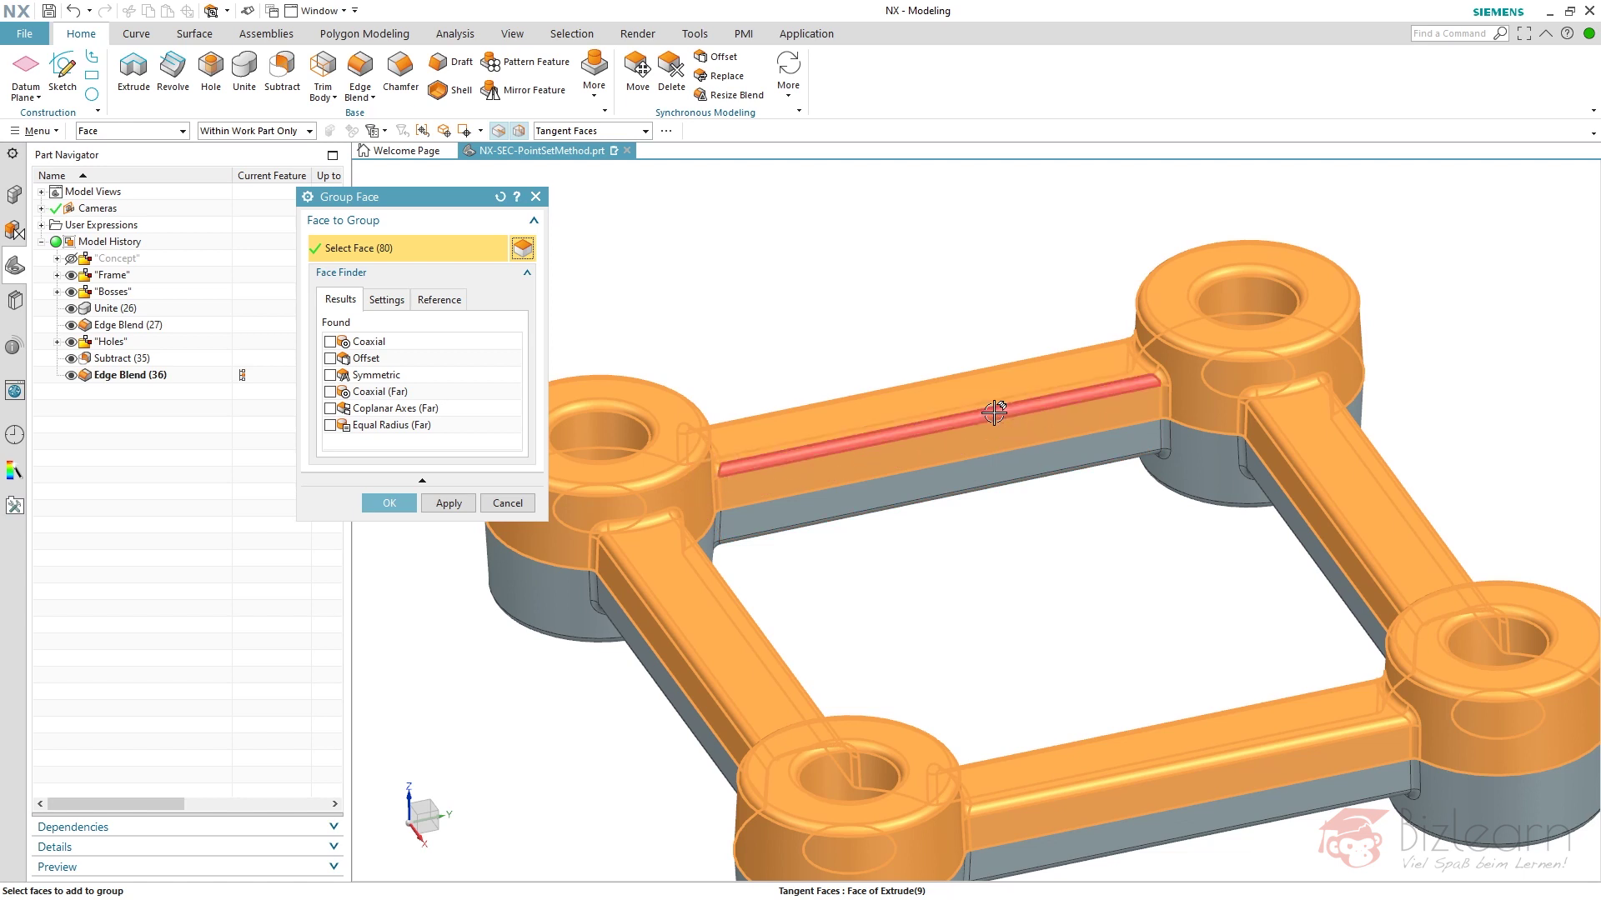
pyautogui.keyDown('shift'); pyautogui.click(1011, 410); pyautogui.keyUp('shift')
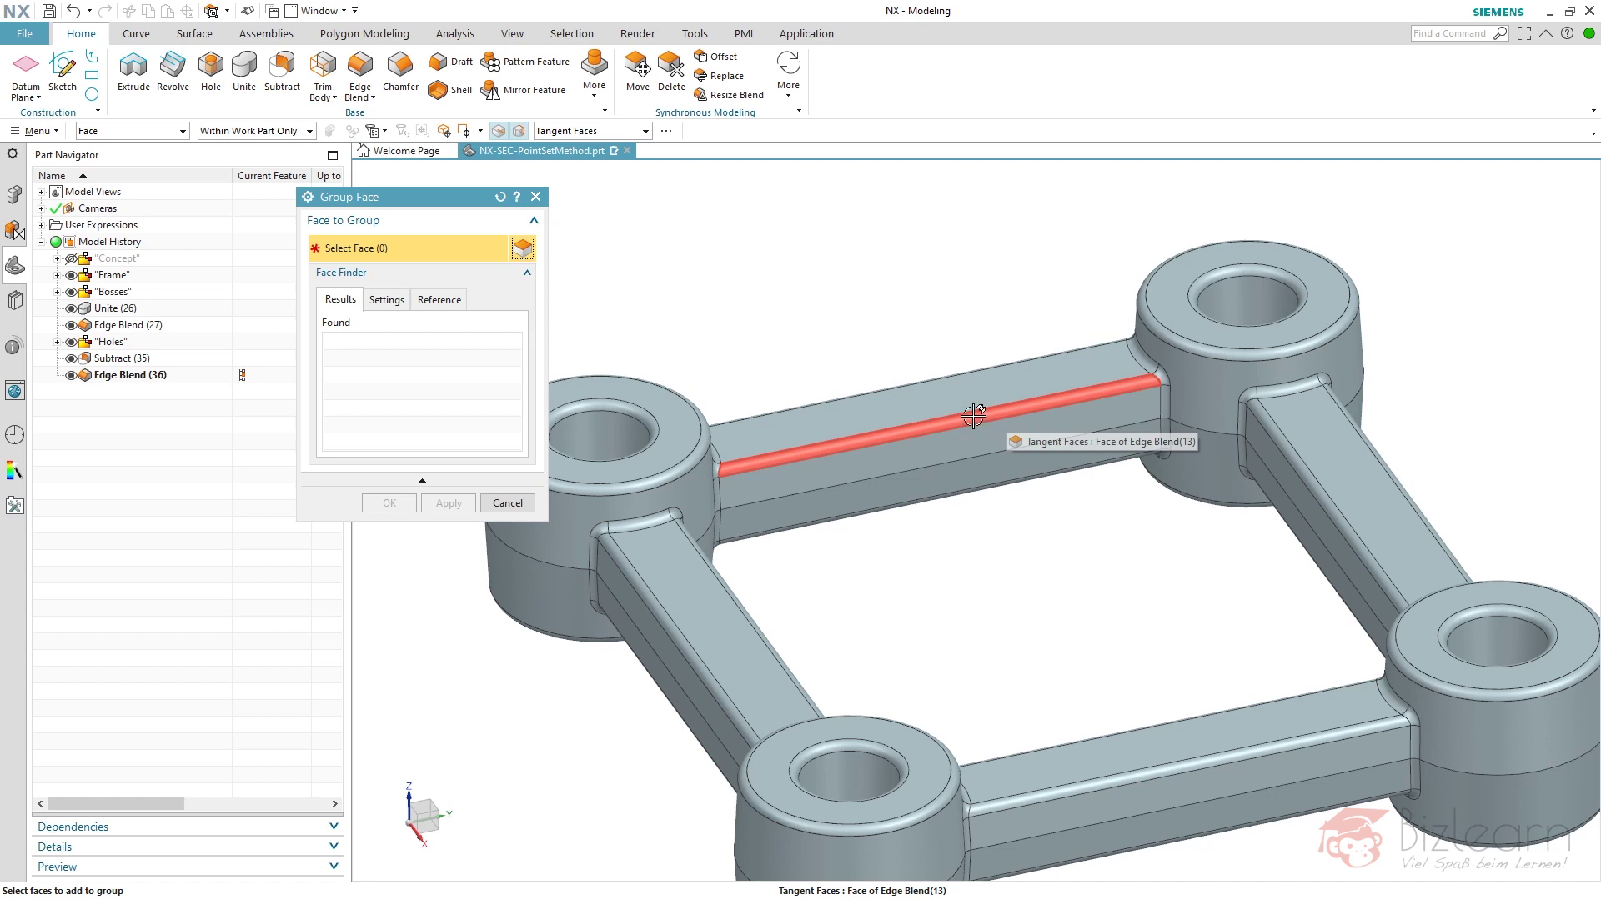
pyautogui.scroll(3, 1051, 266)
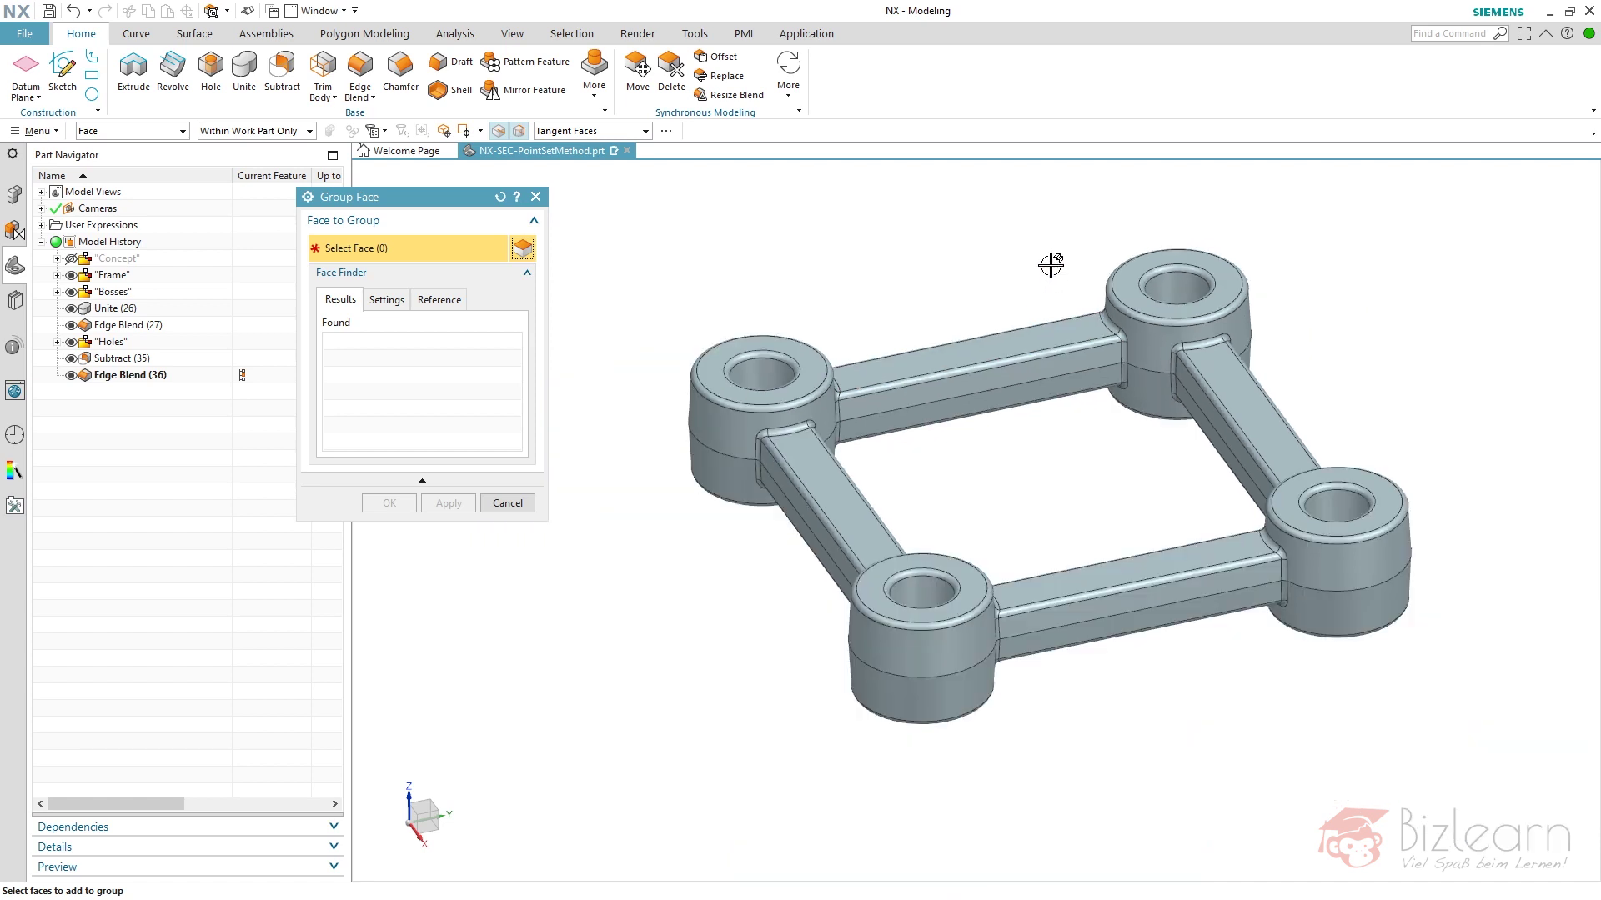
pyautogui.scroll(-2, 1234, 221)
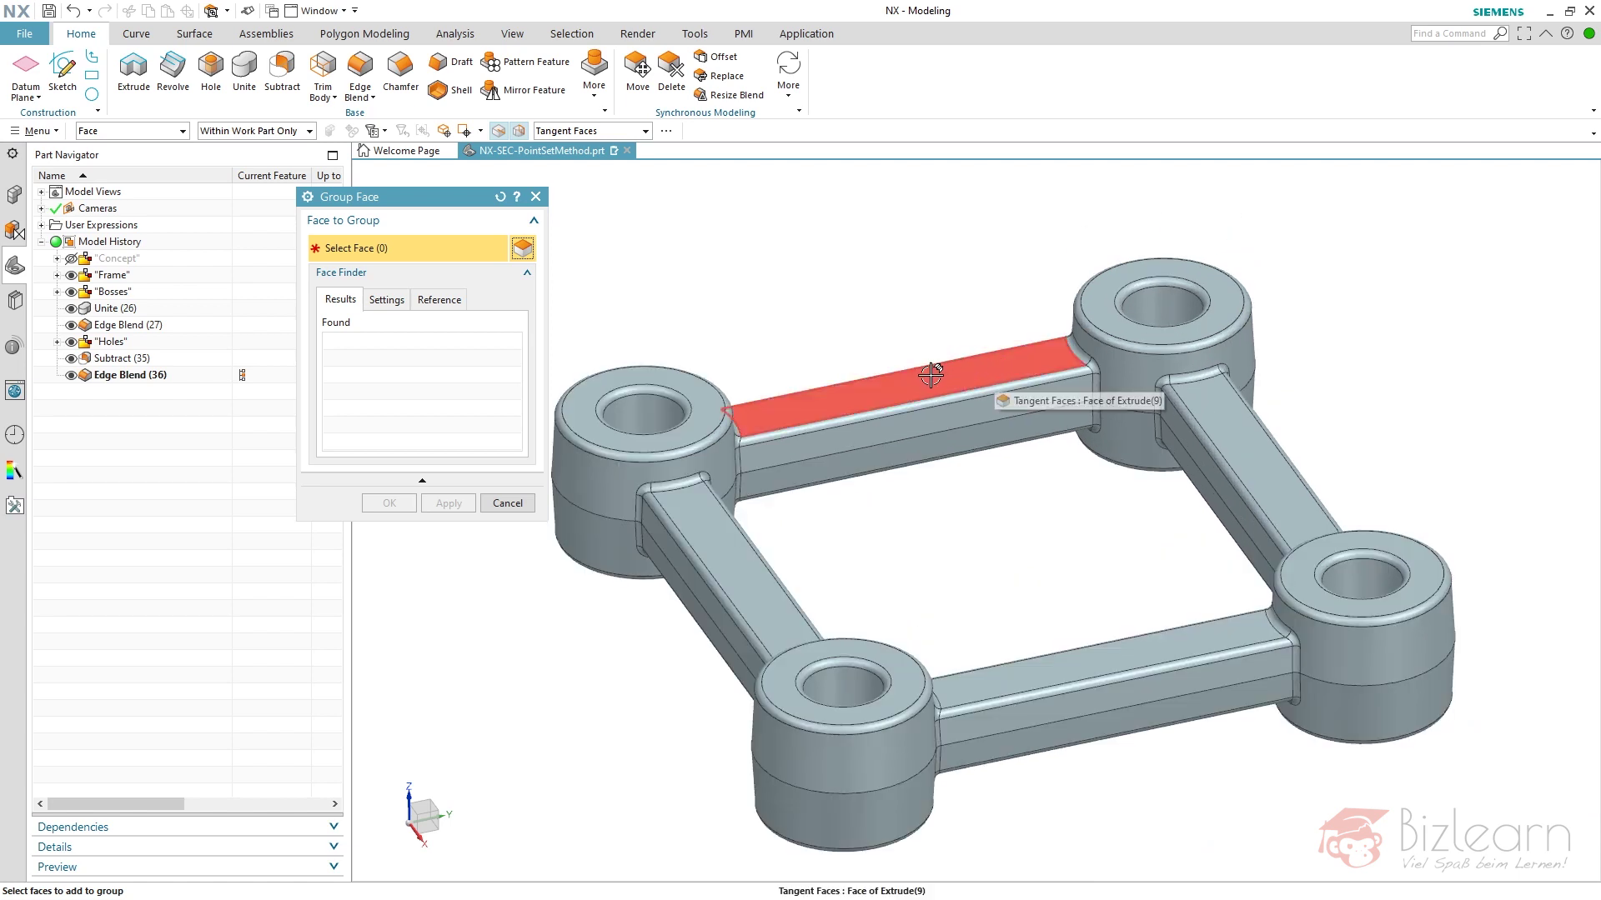
pyautogui.click(903, 385)
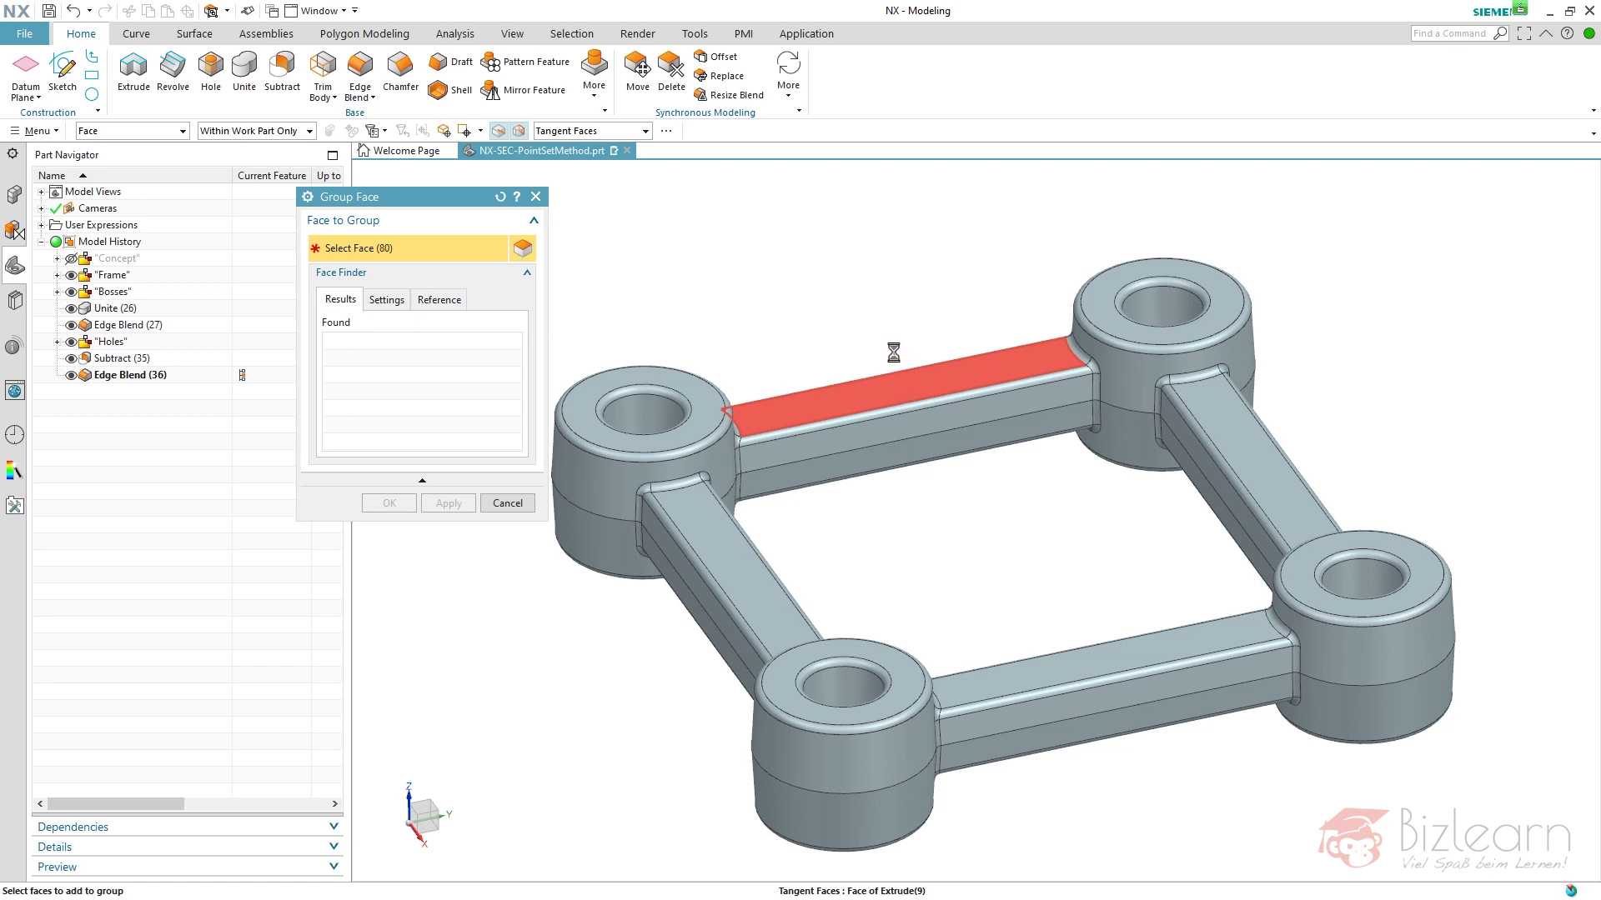
pyautogui.middleClick(853, 266)
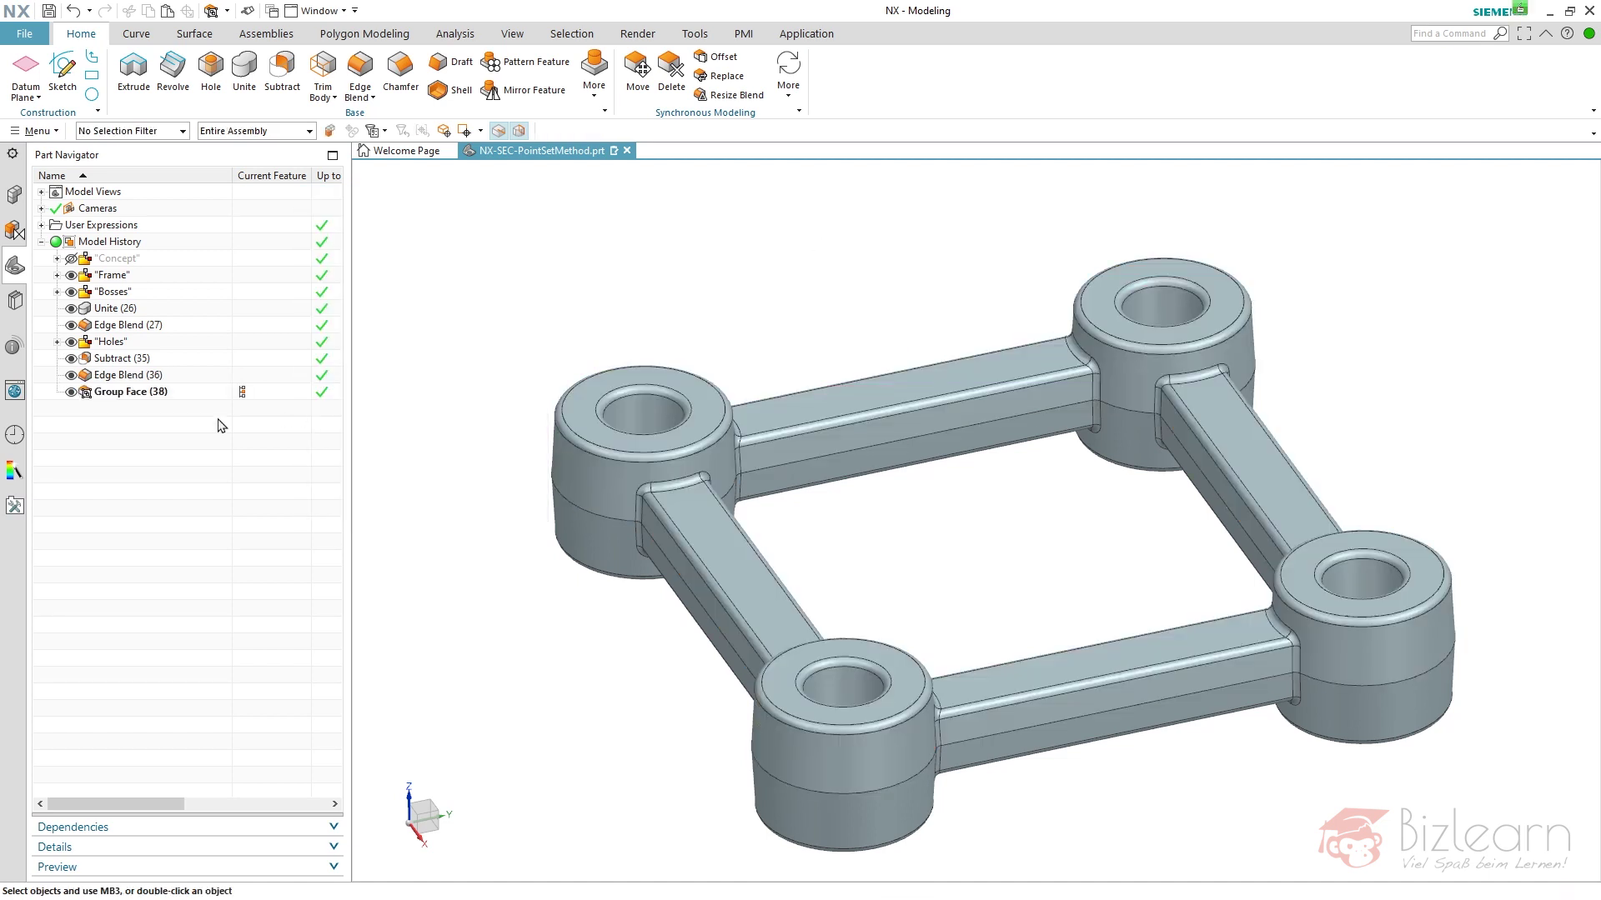
# Assign Group Face (38) an associative lavender (Medium Purple) feature face colour.
pyautogui.click(132, 392)
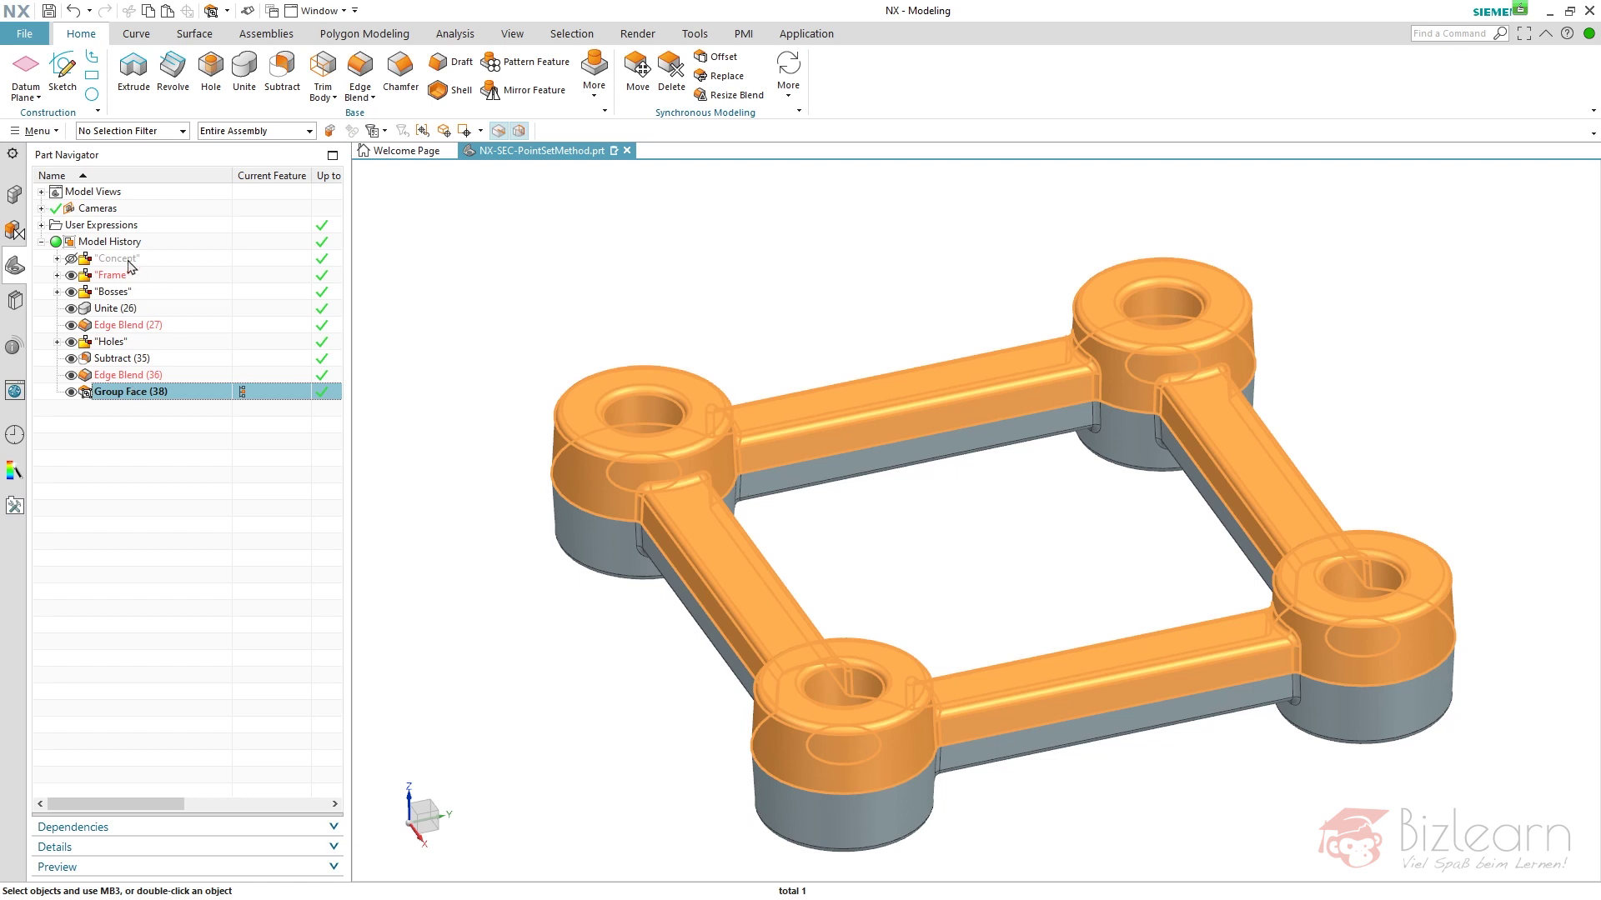
pyautogui.rightClick(122, 396)
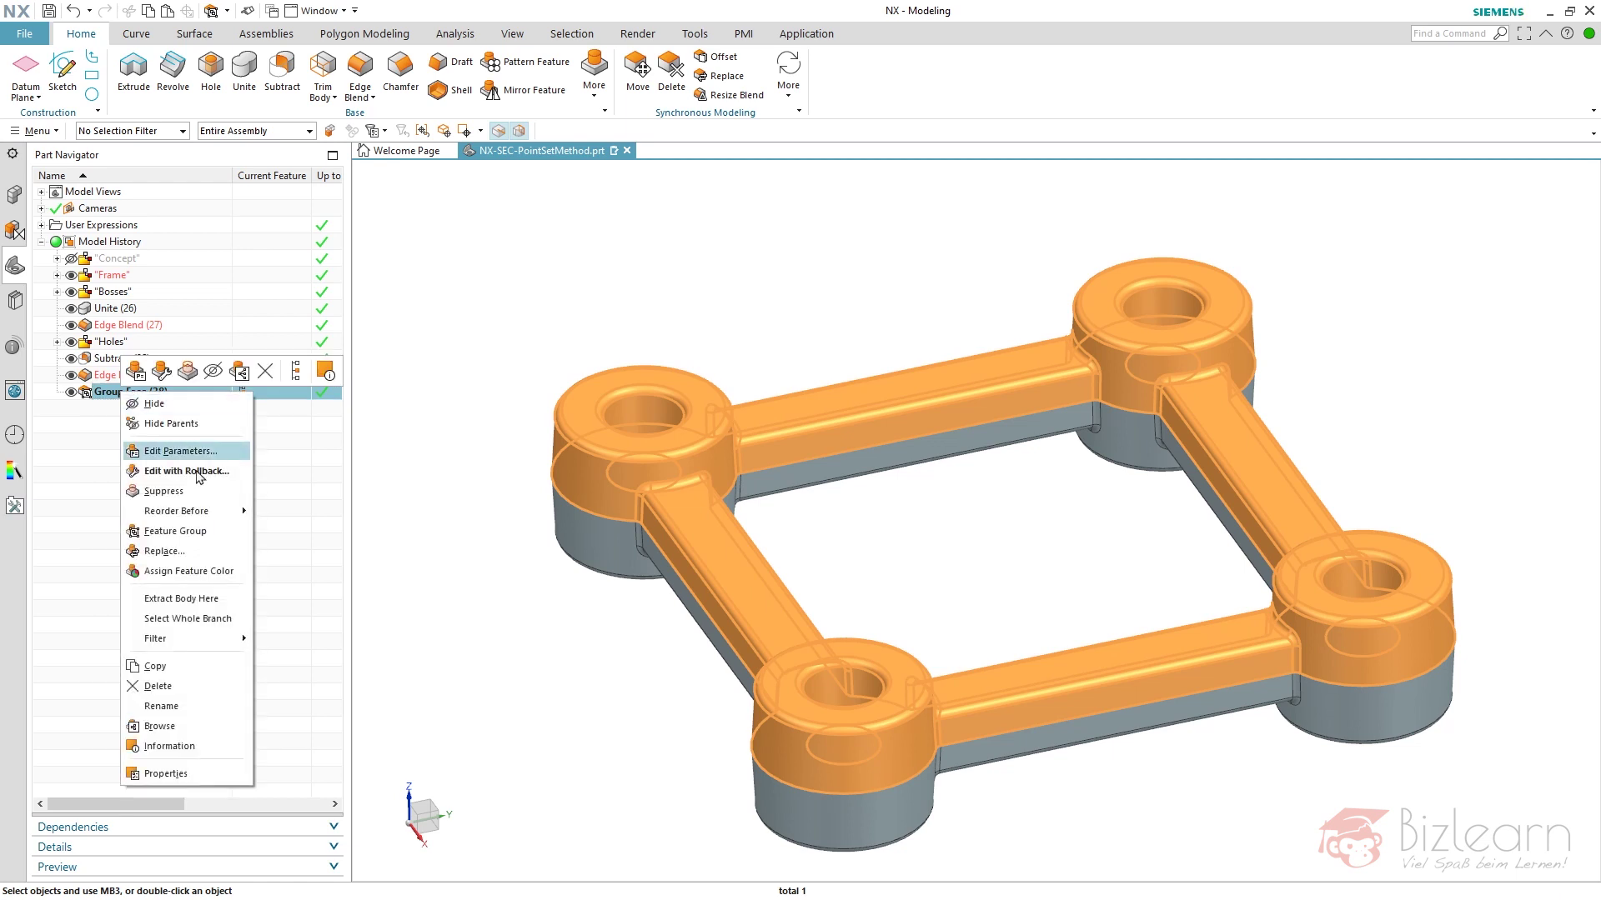
pyautogui.click(206, 574)
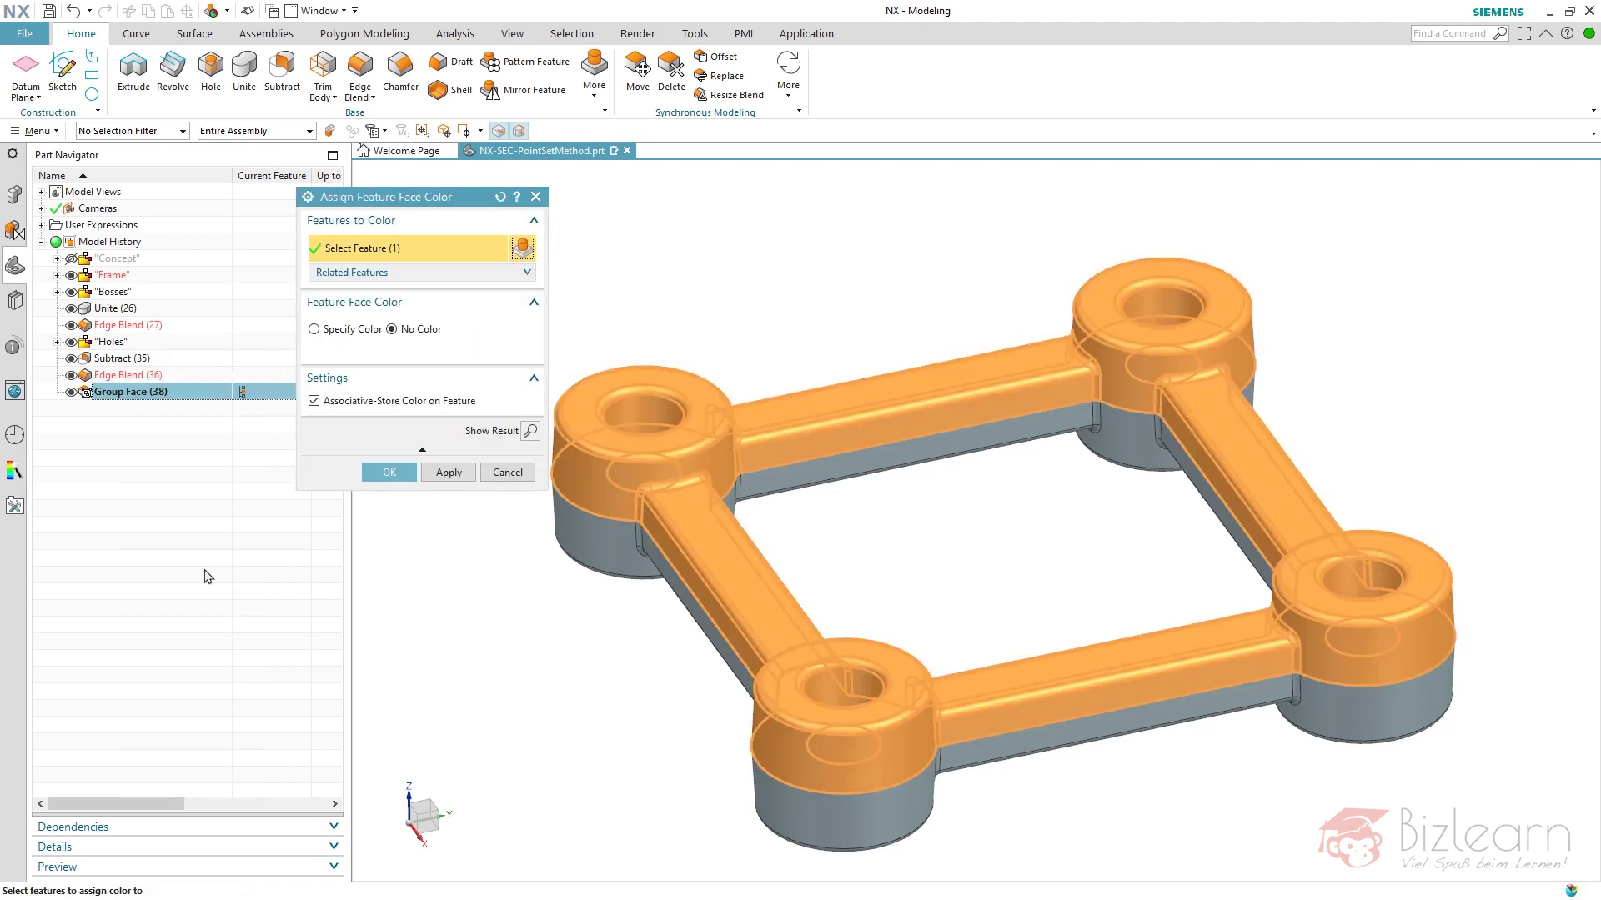
pyautogui.click(355, 336)
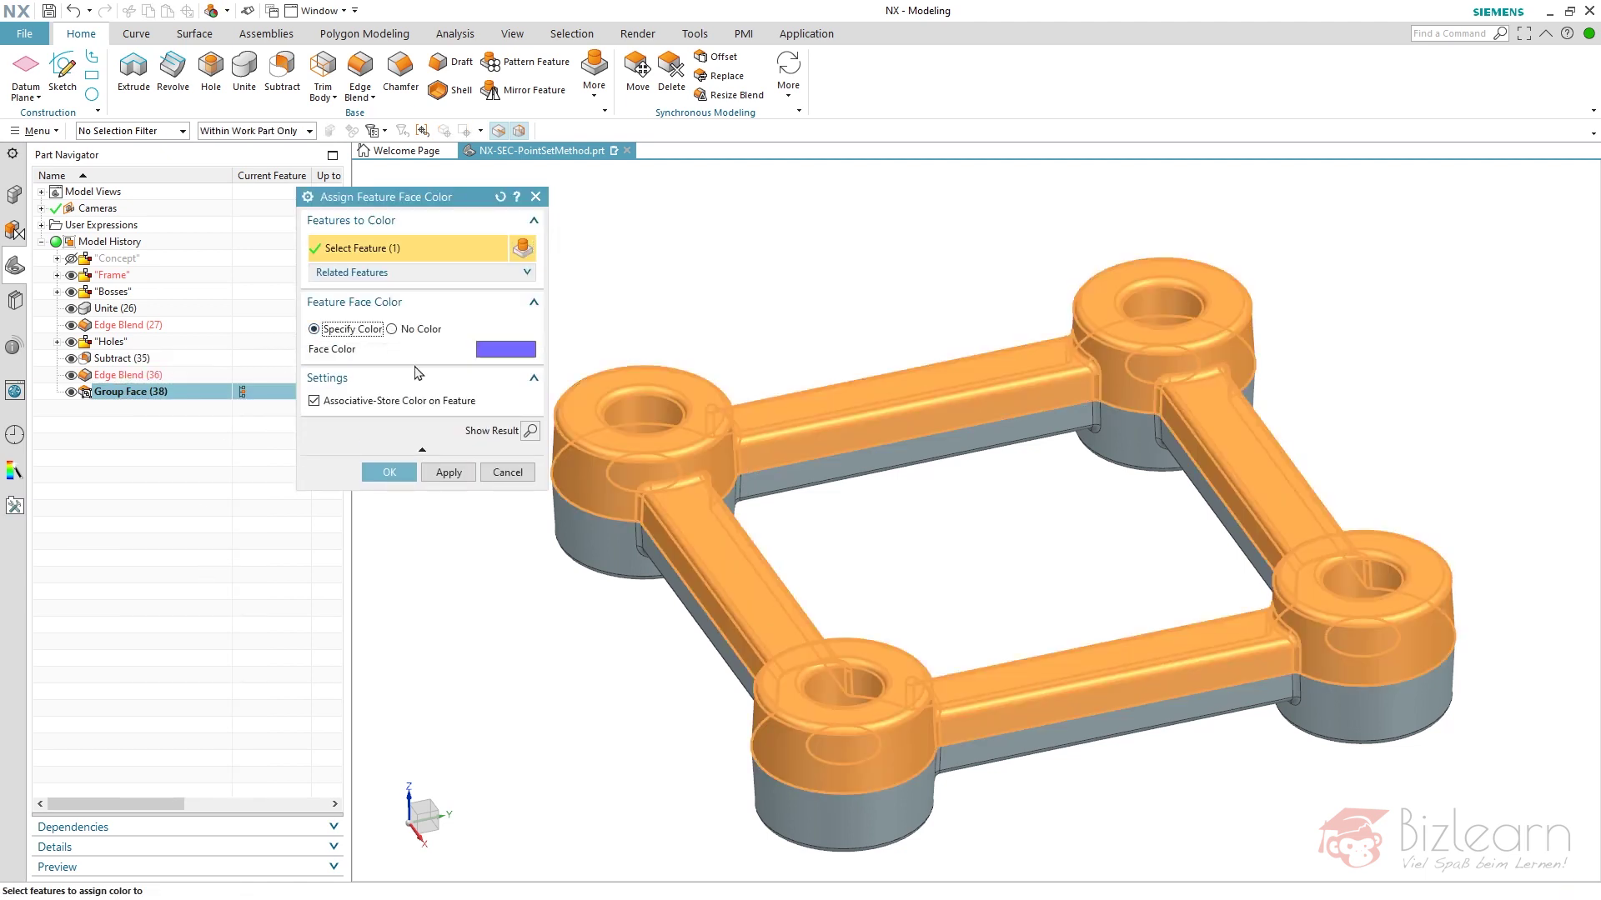
pyautogui.click(503, 350)
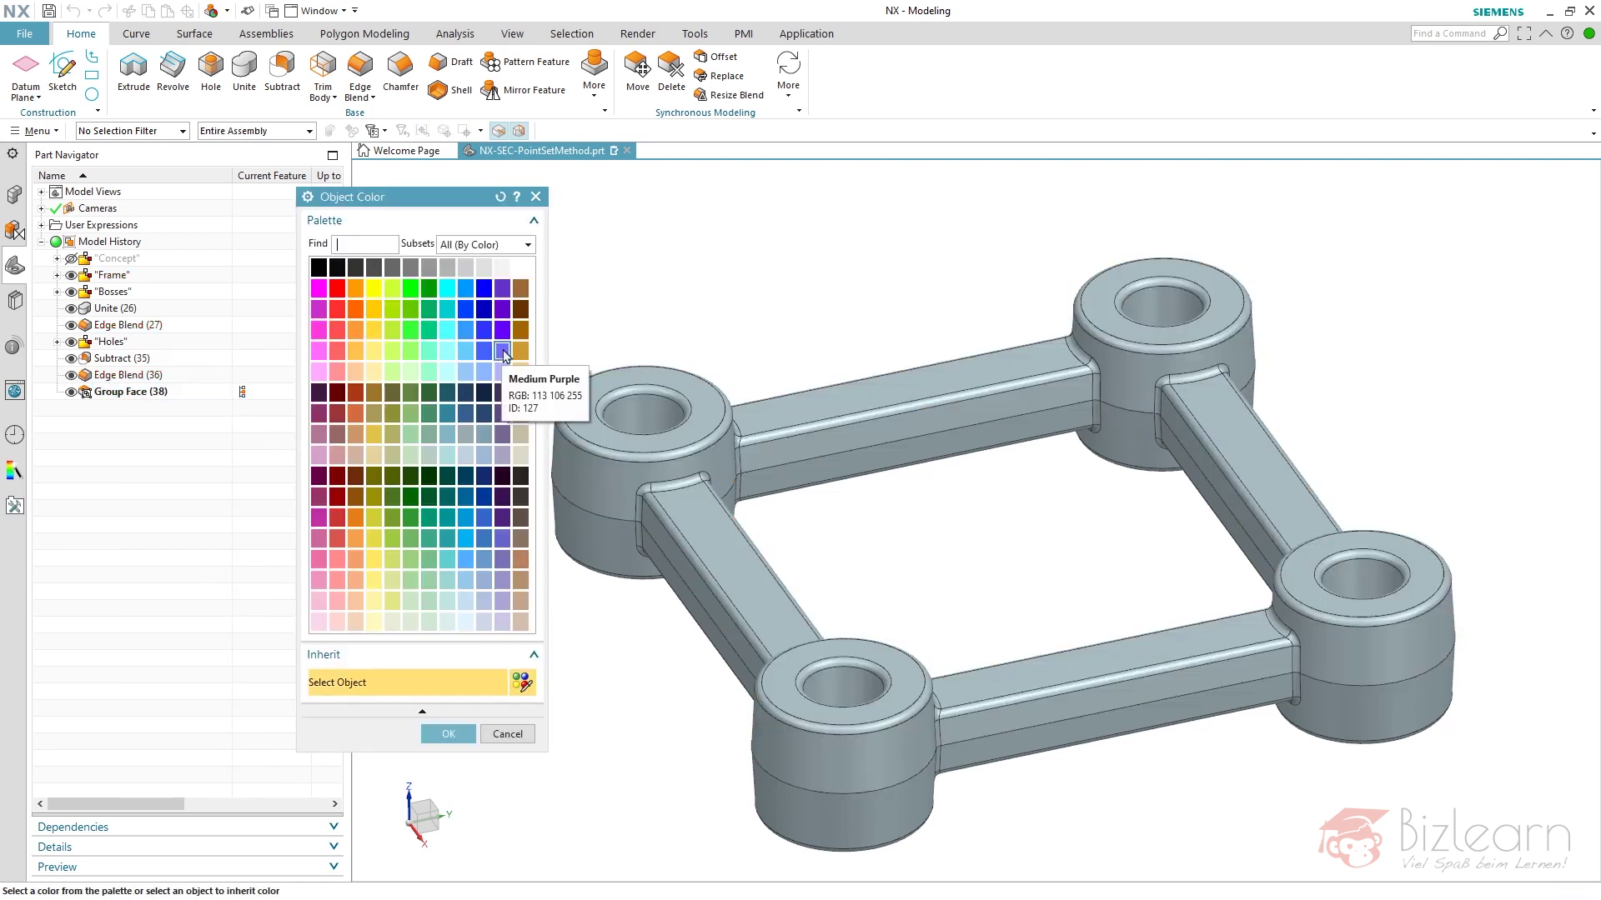
pyautogui.doubleClick(500, 373)
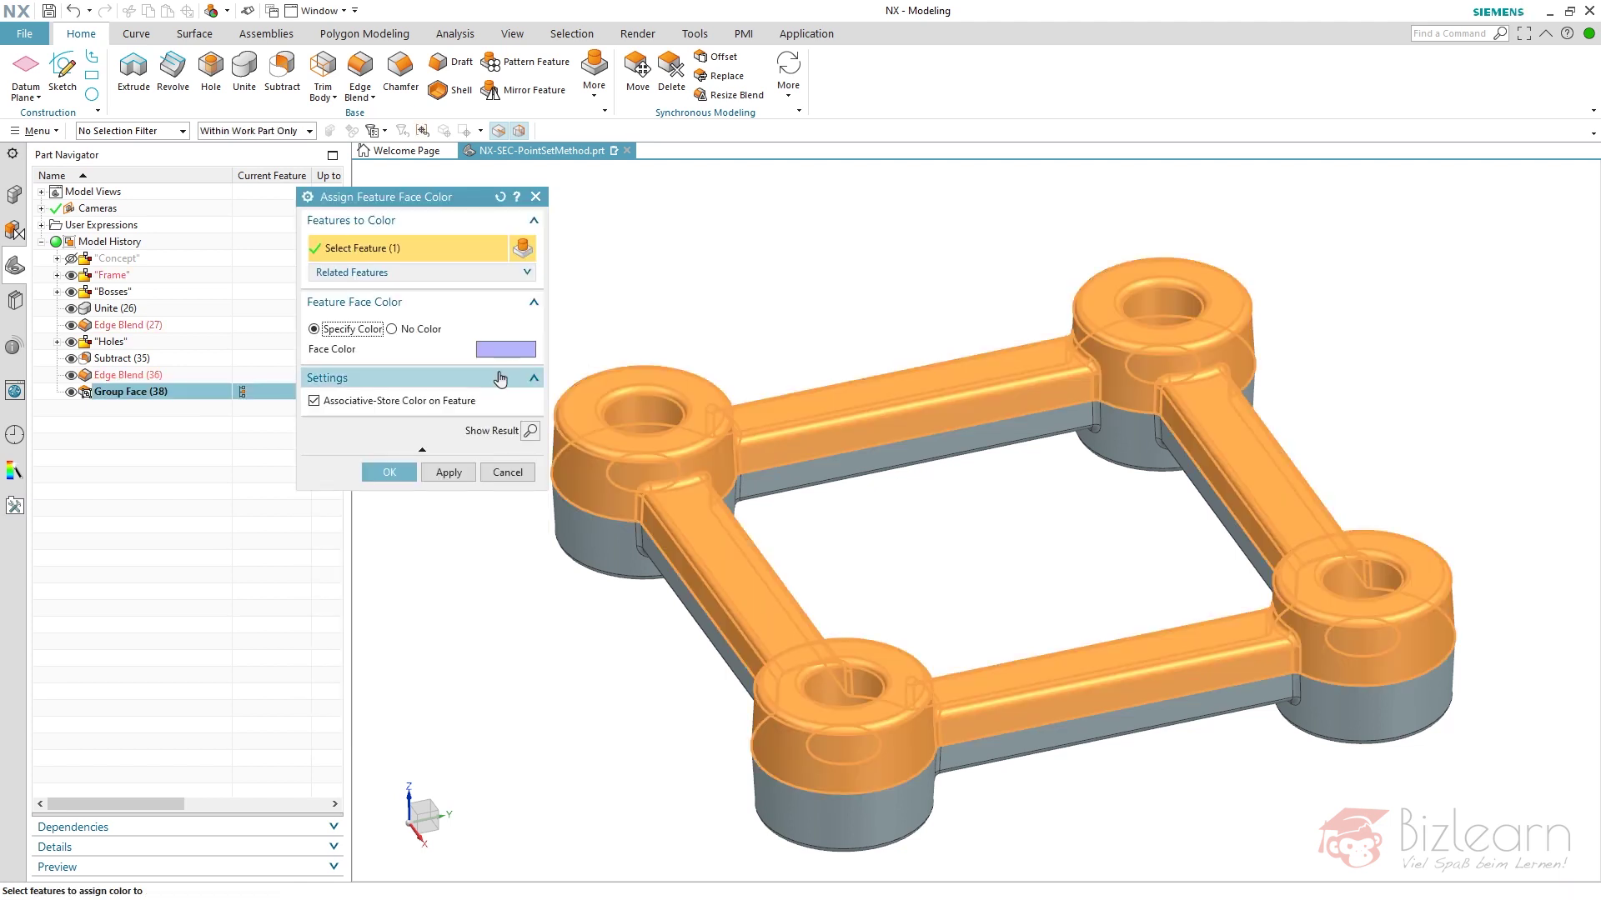
pyautogui.middleClick(358, 422)
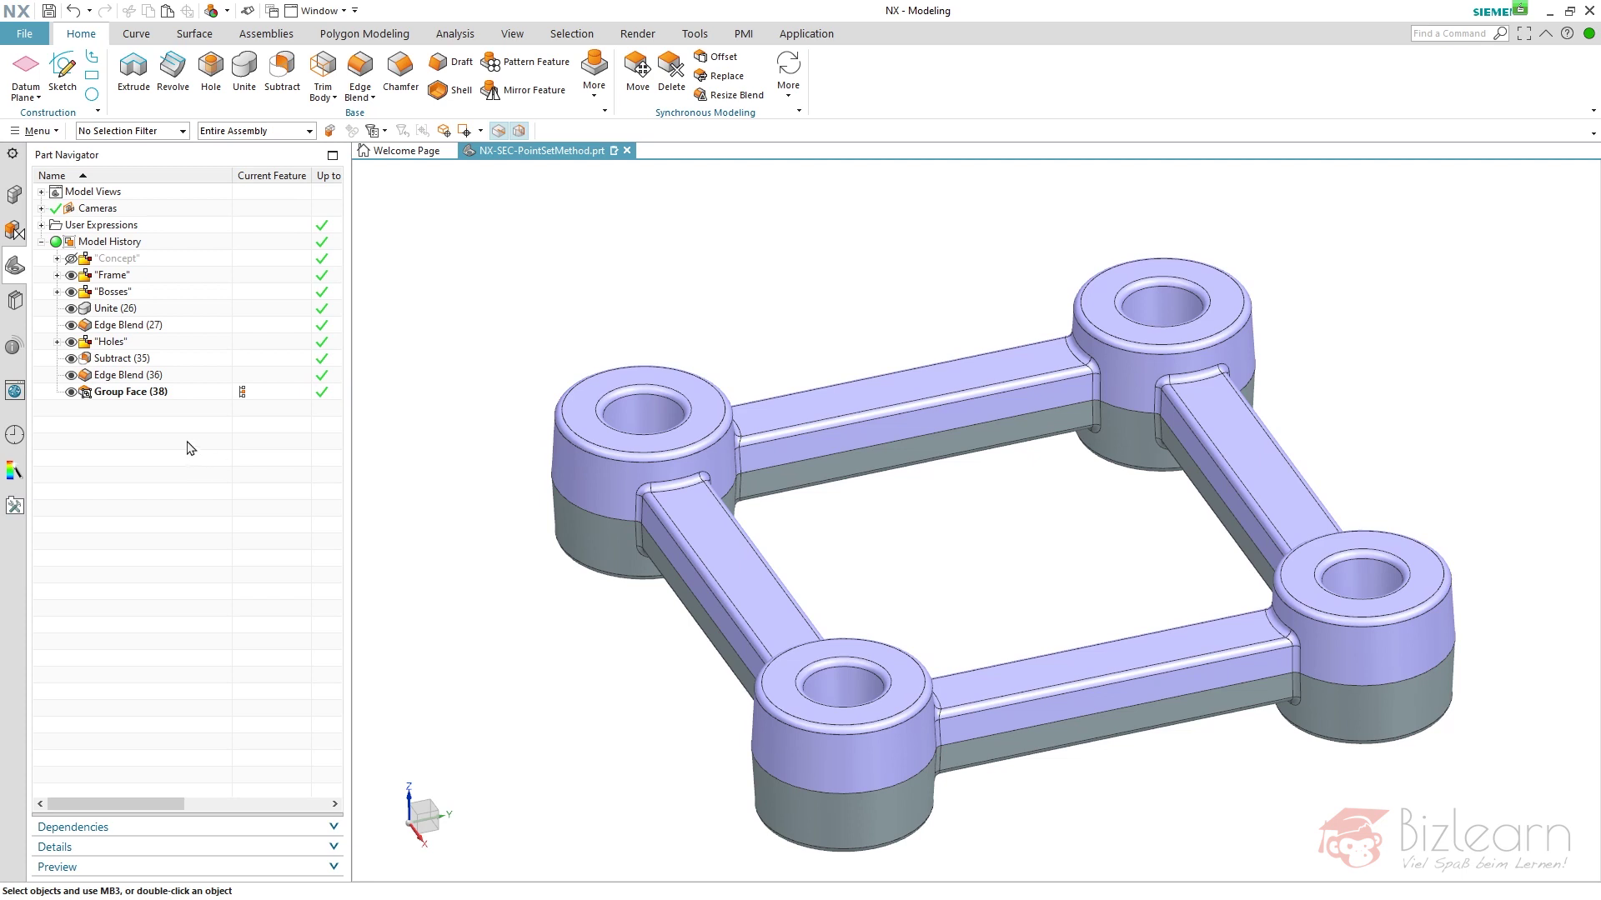
# Reopen FRAME_SQUARE, finish the pentagon sketch and dismiss the section mapping message.
pyautogui.click(56, 259)
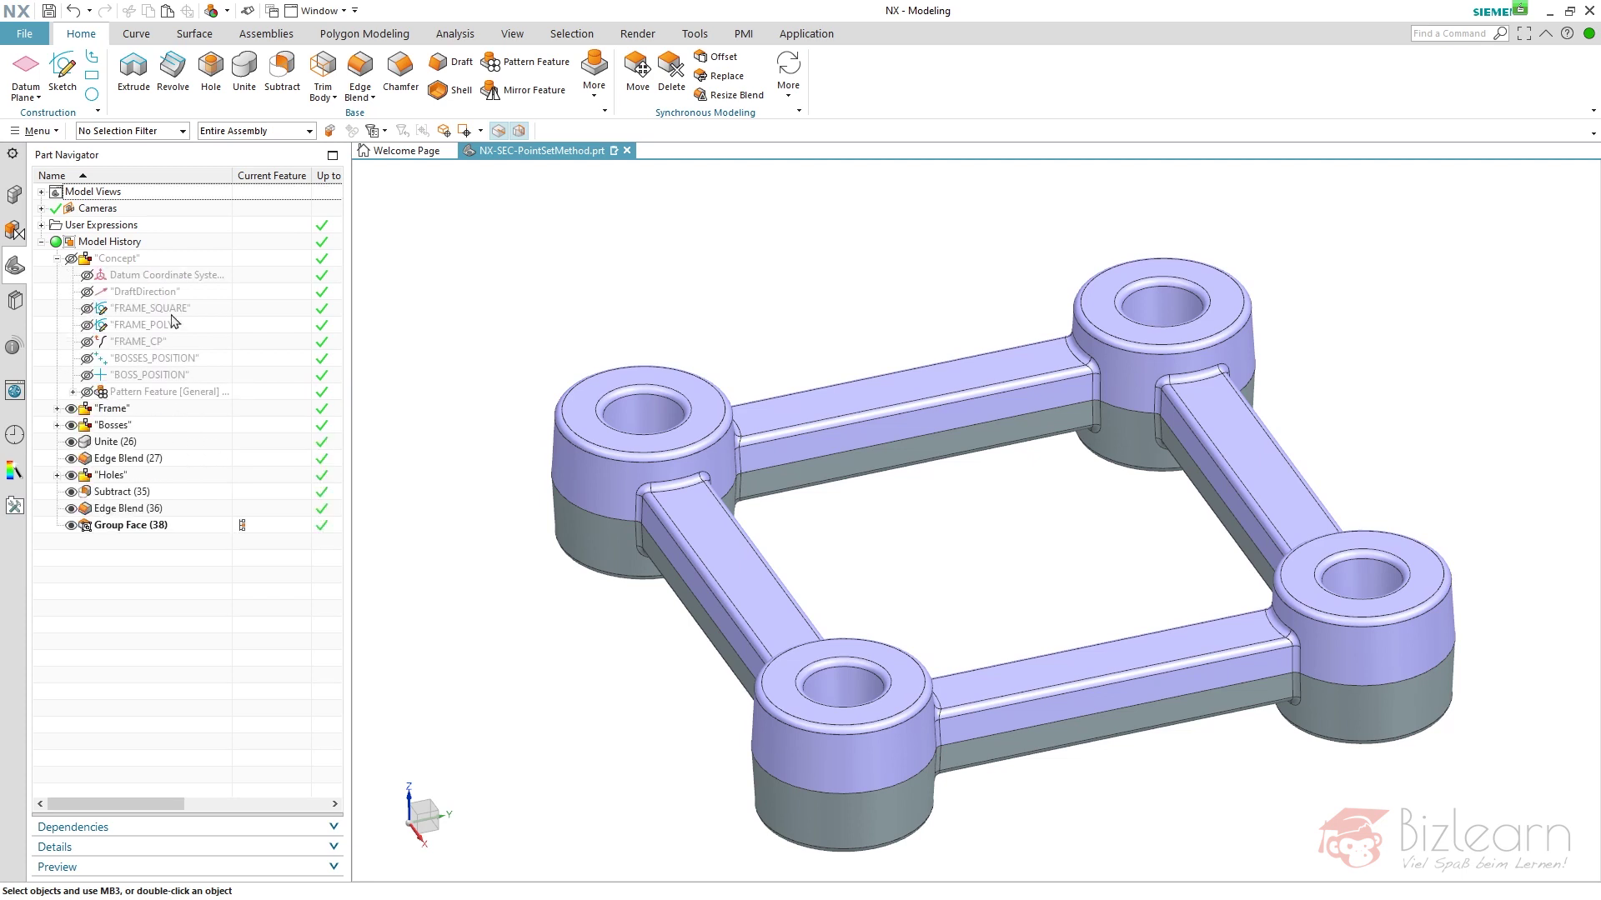
pyautogui.doubleClick(151, 308)
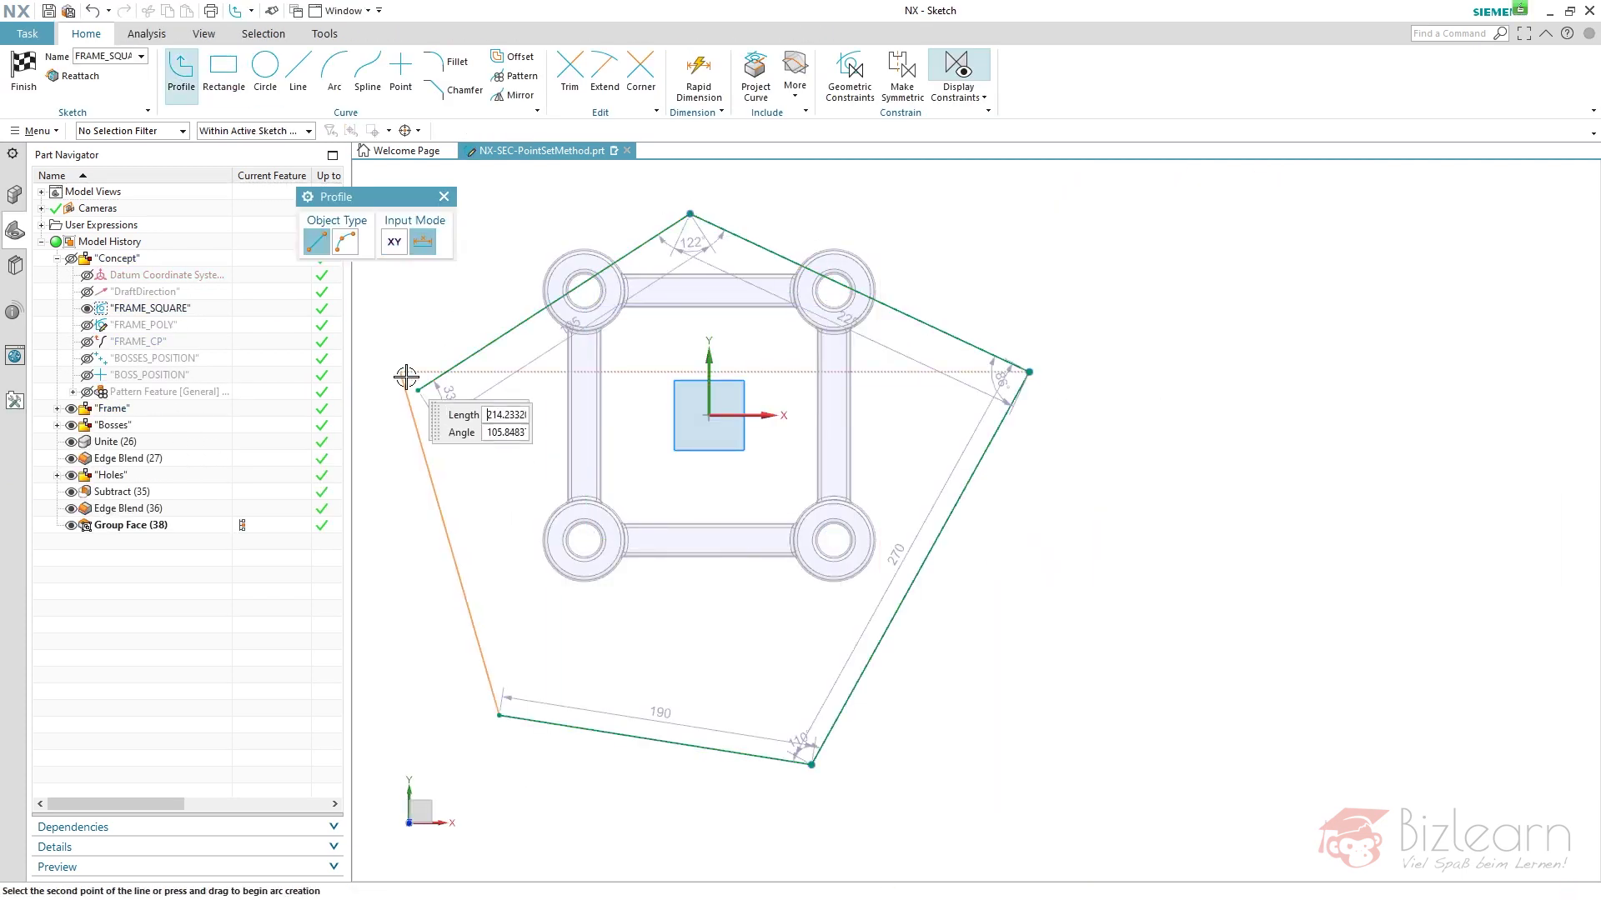
pyautogui.click(418, 389)
pyautogui.hotkey('ctrl', 'q')
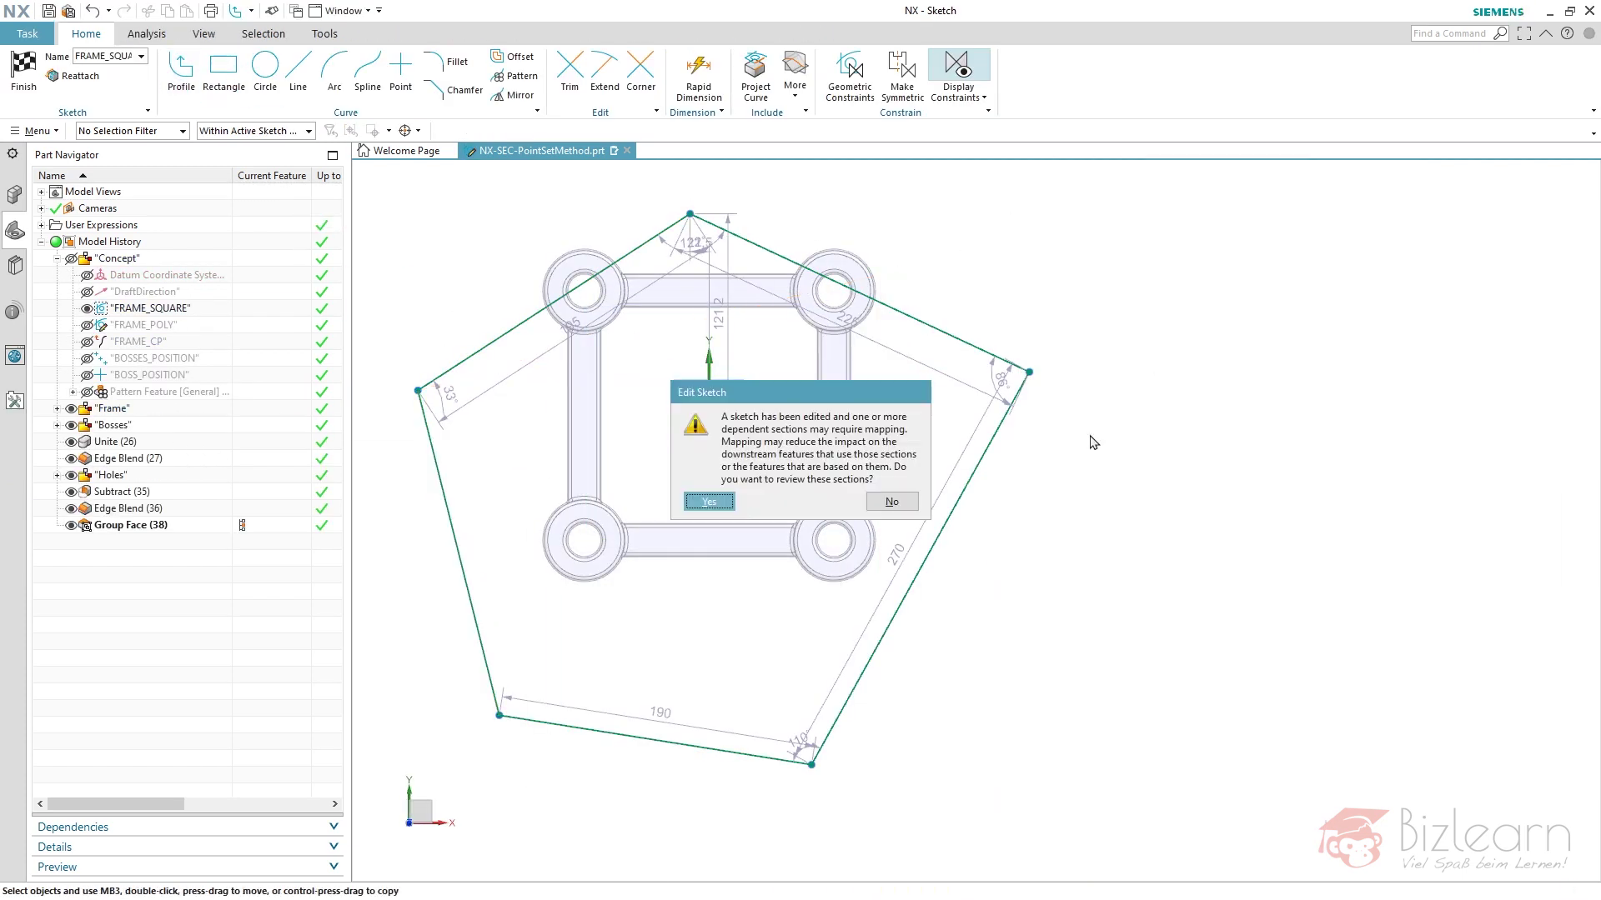
pyautogui.press('Return')
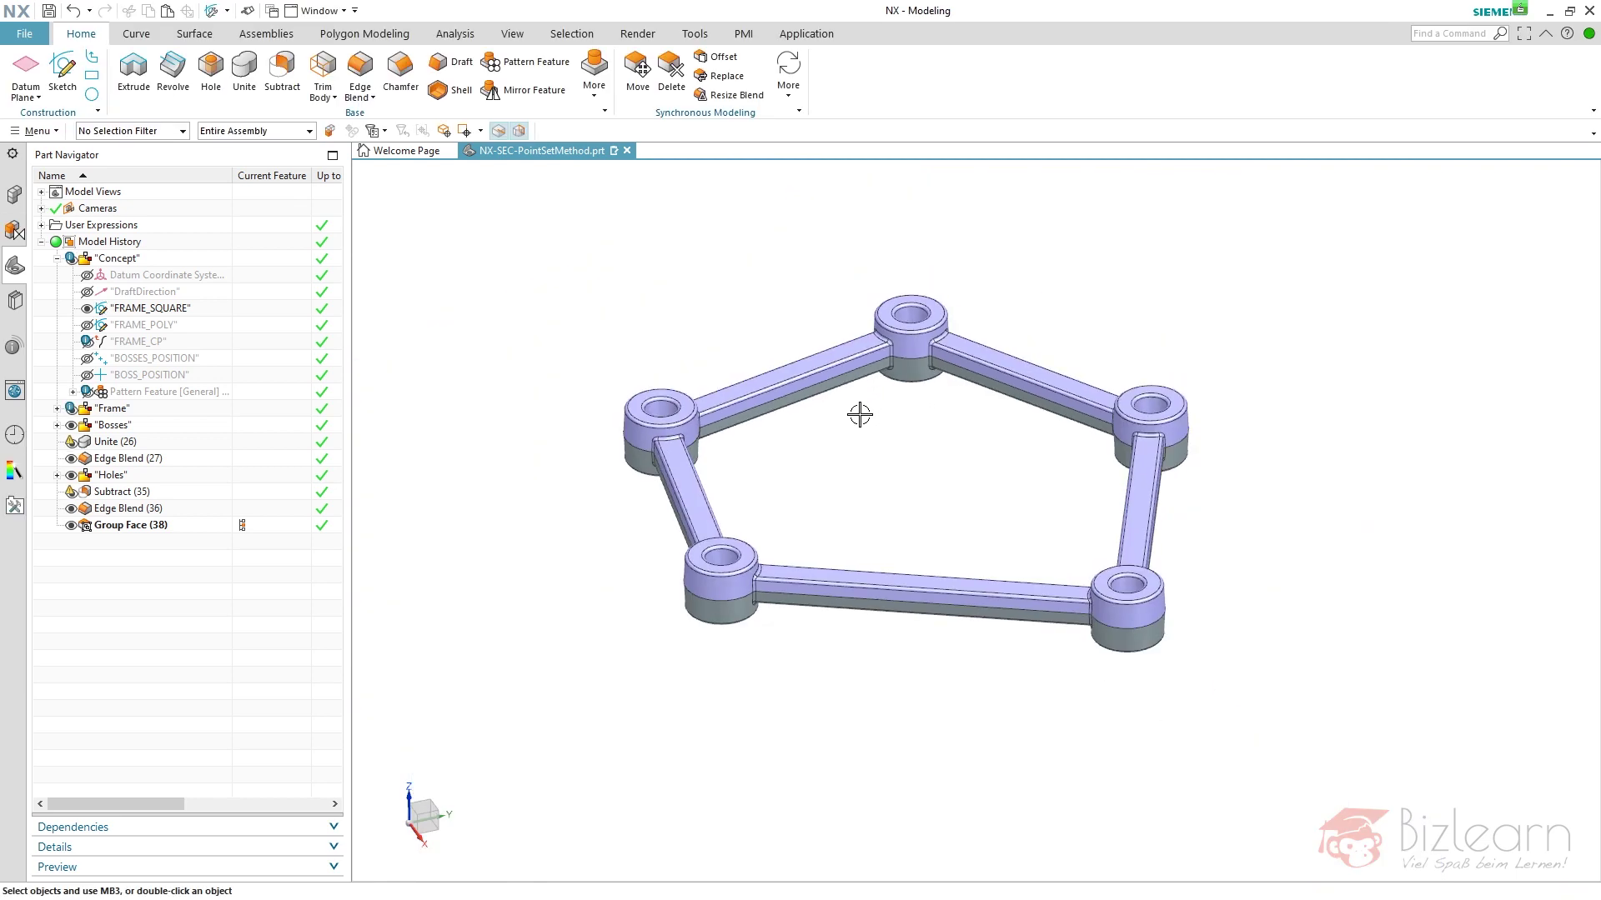
pyautogui.scroll(2, 859, 414)
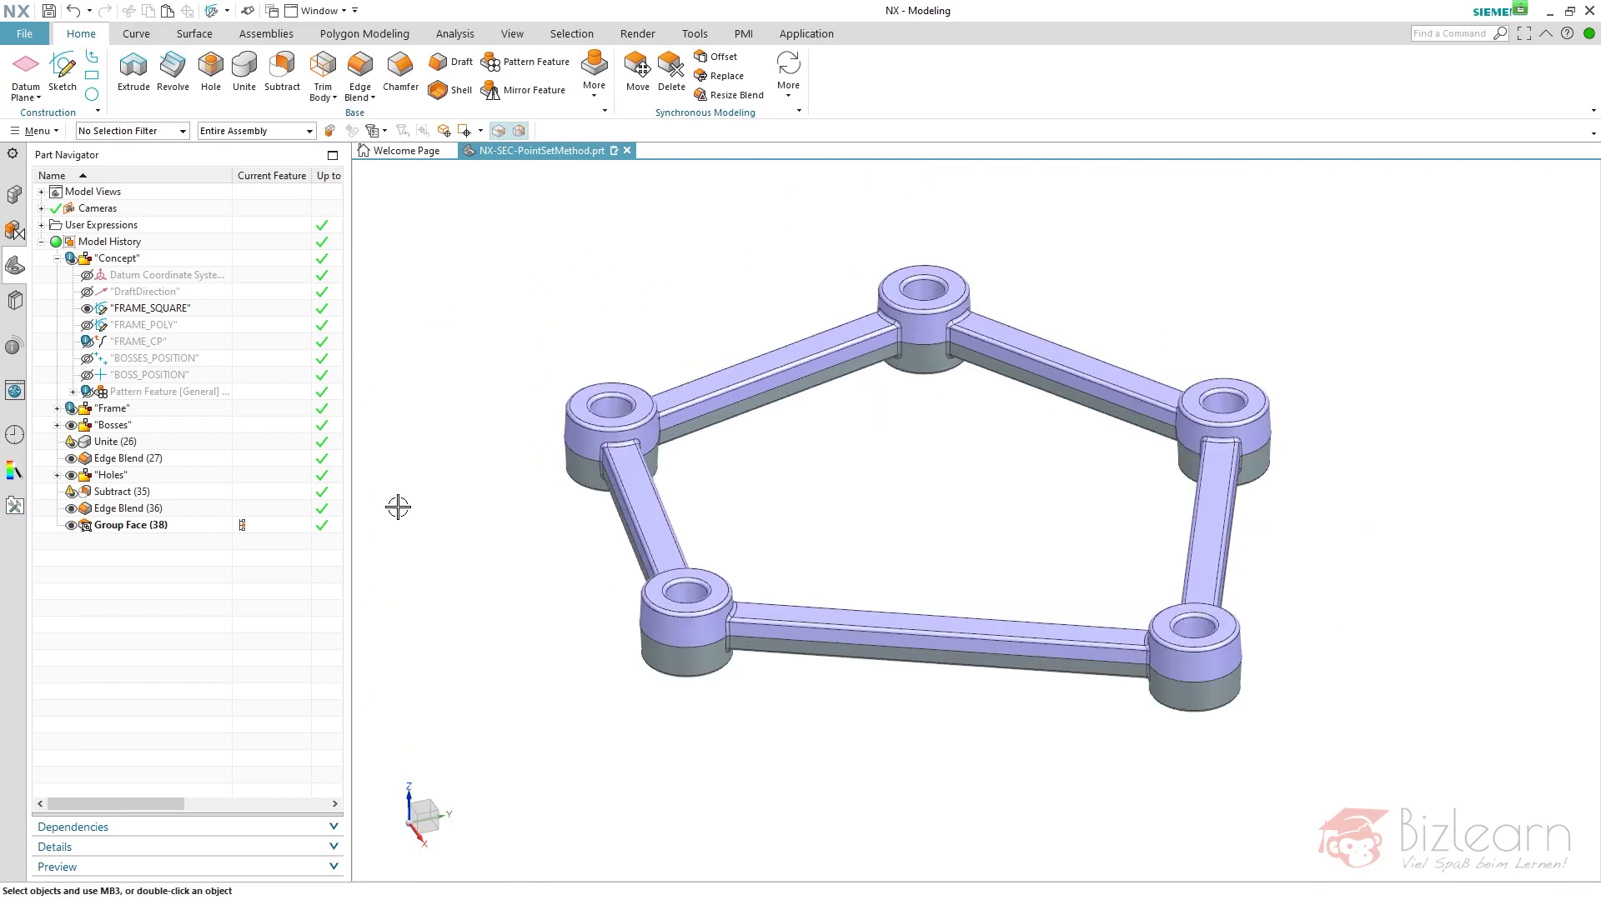
# Rename the Group Face (38) feature to 'color'.
pyautogui.click(153, 528)
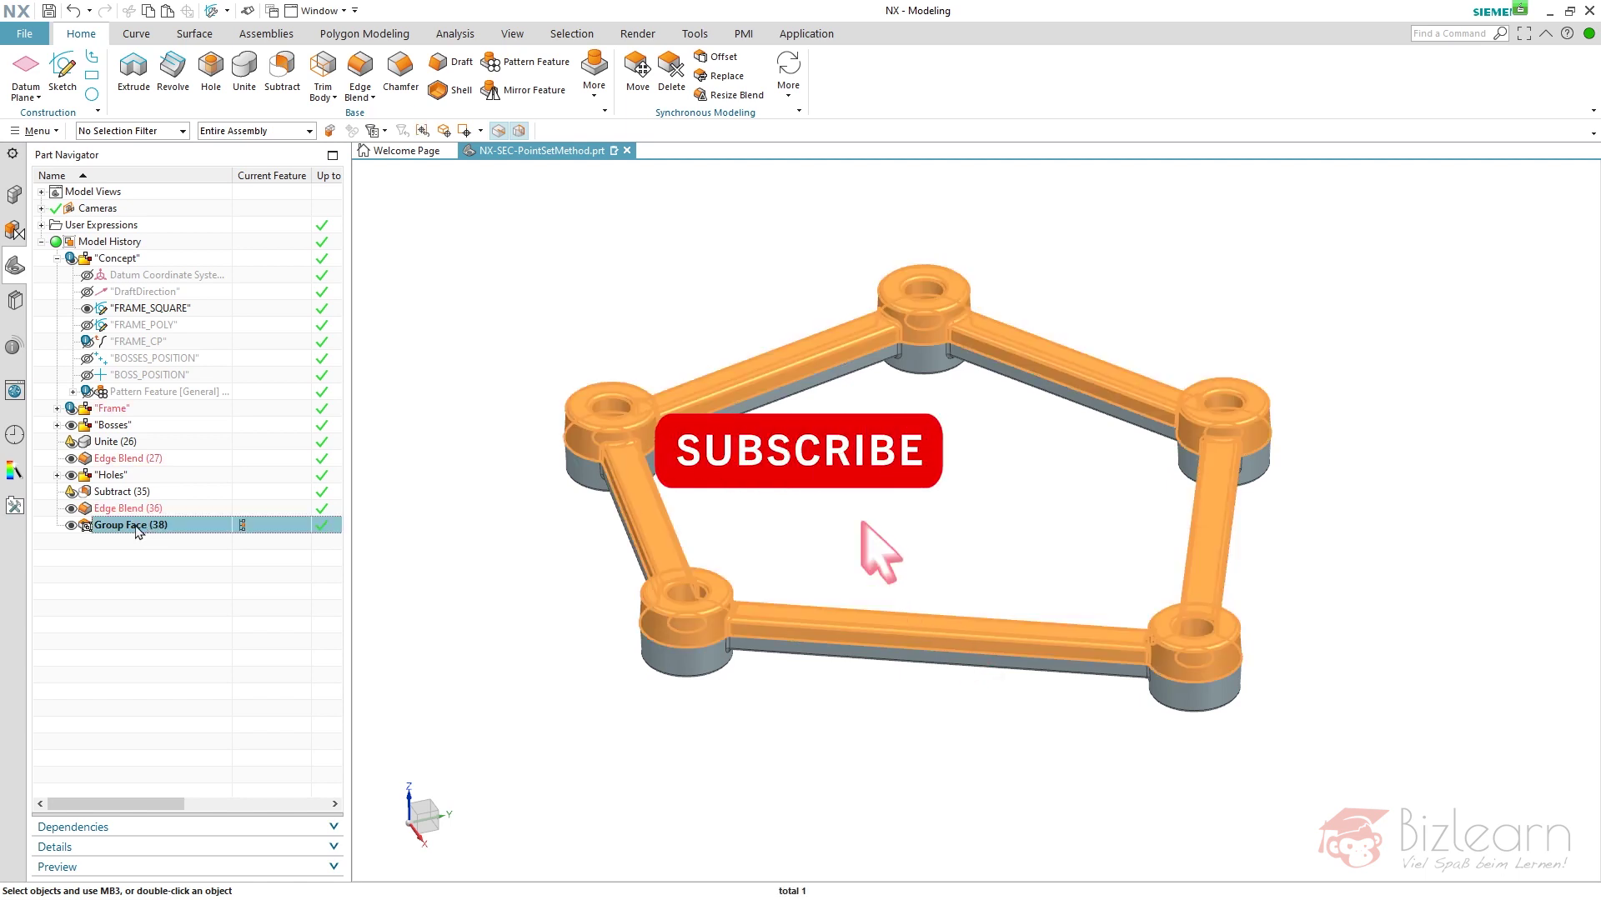
pyautogui.click(150, 527)
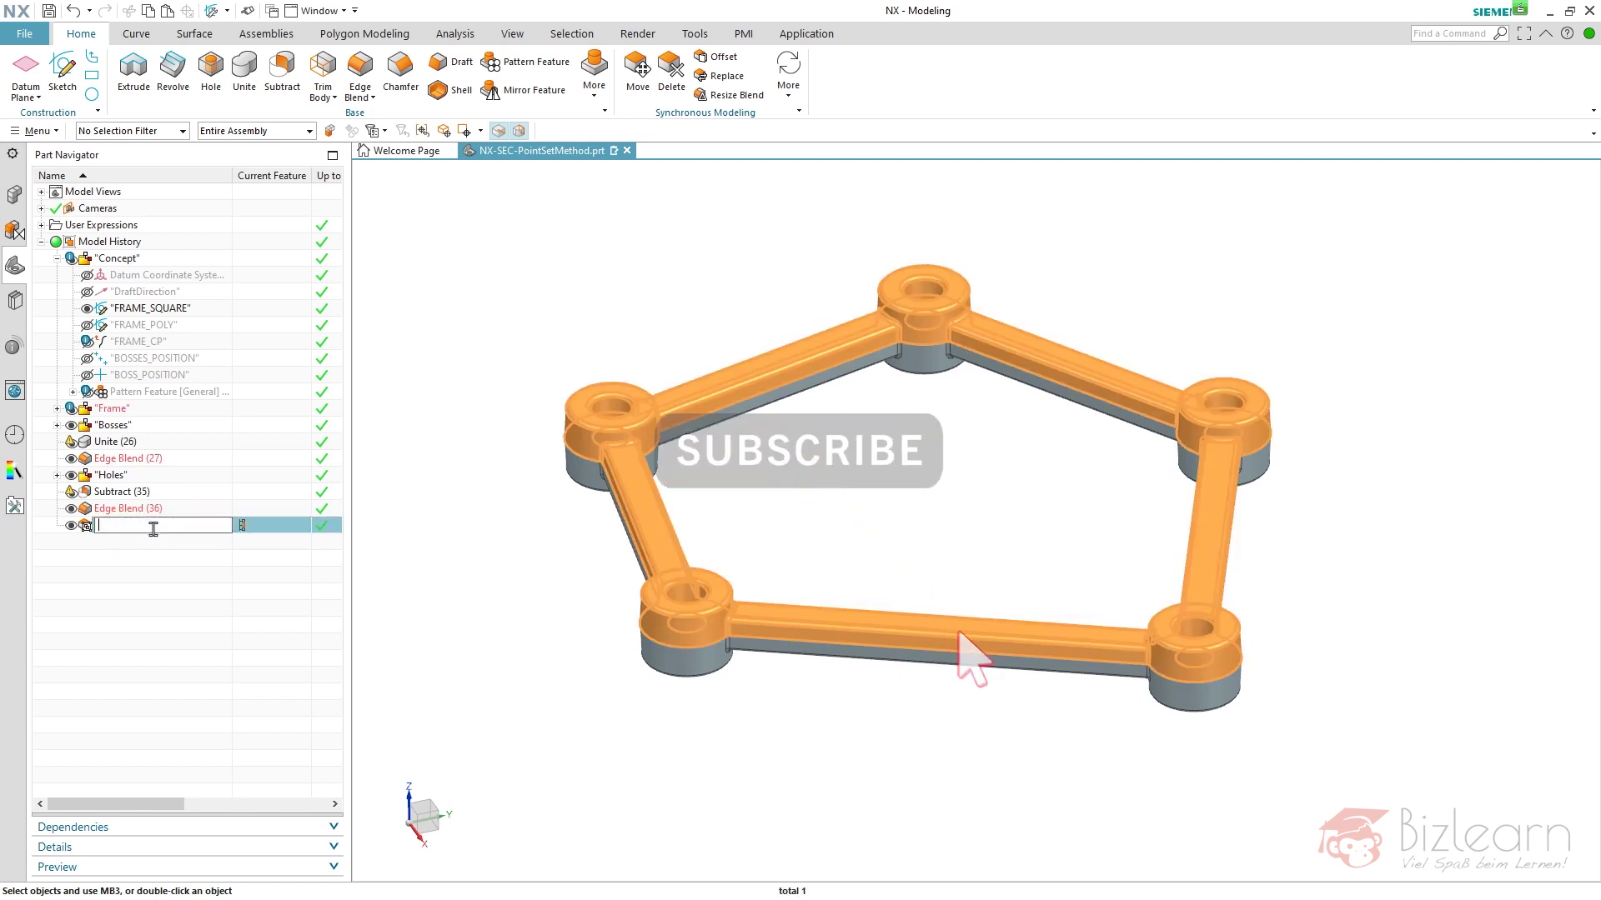
pyautogui.write('coror')
pyautogui.press('Return')
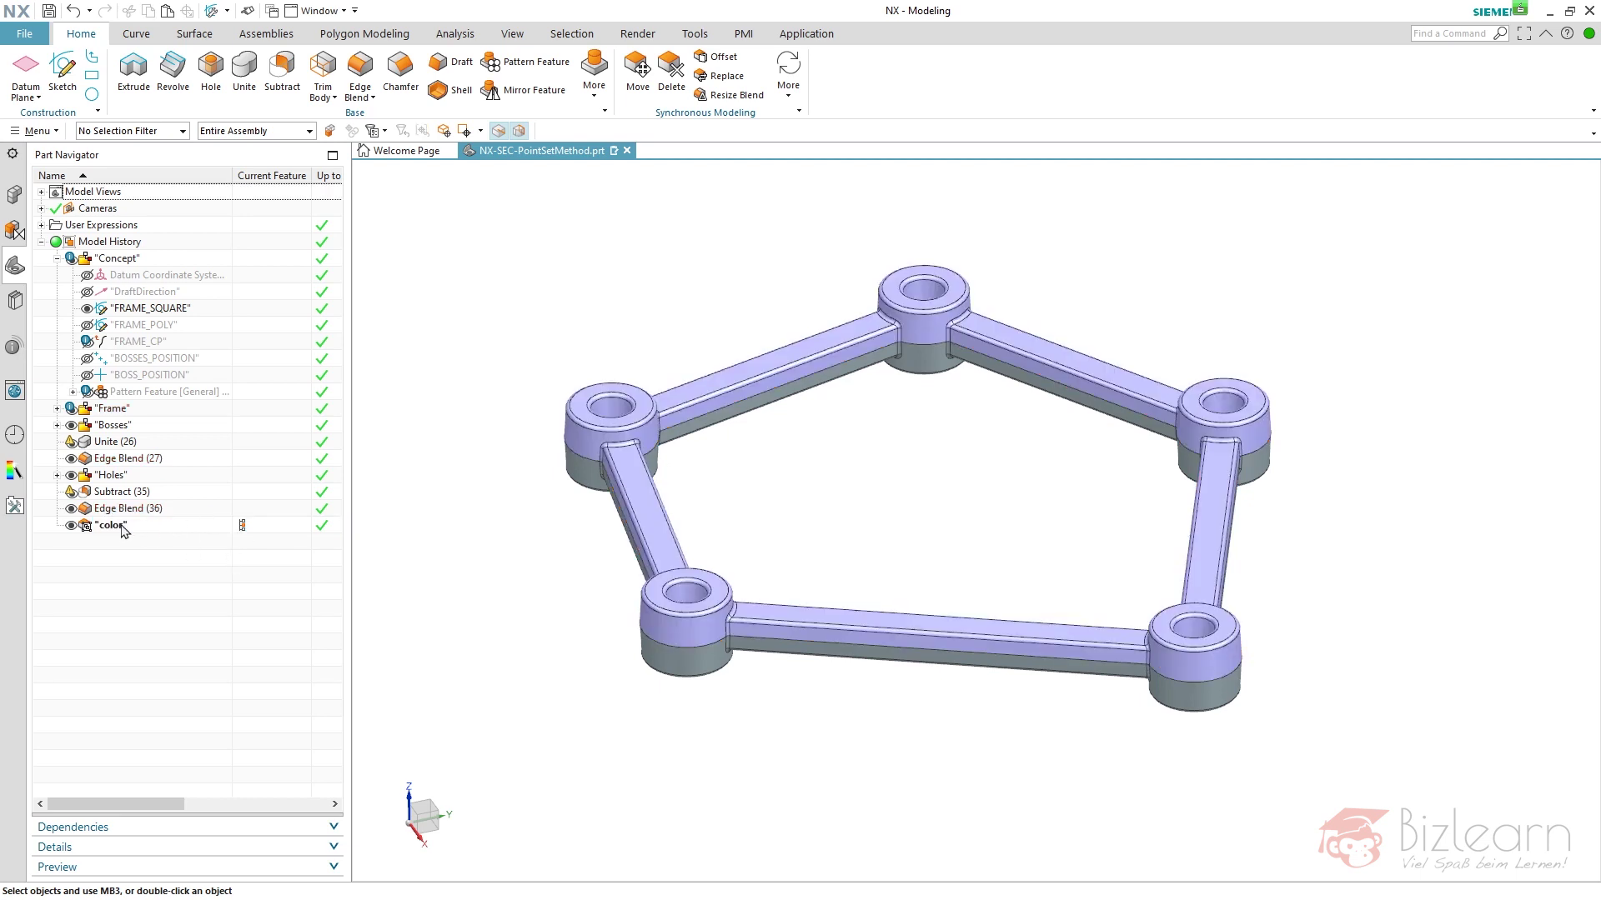
pyautogui.click(121, 526)
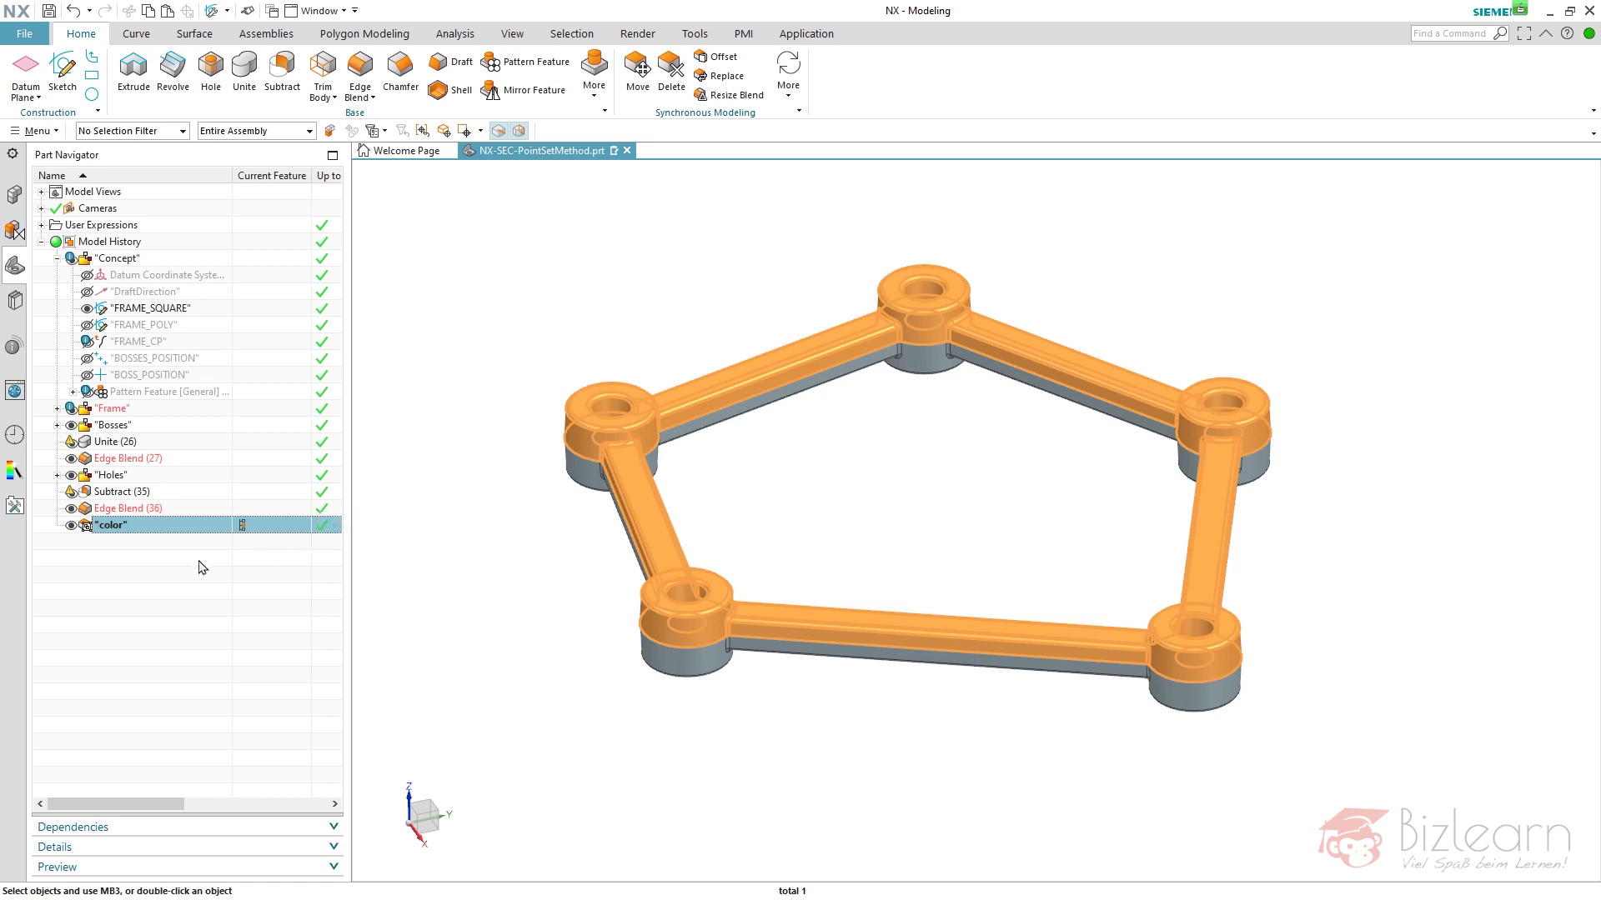
# Paste a copy of the color feature and give the copy a pale yellow face colour.
pyautogui.doubleClick(148, 527)
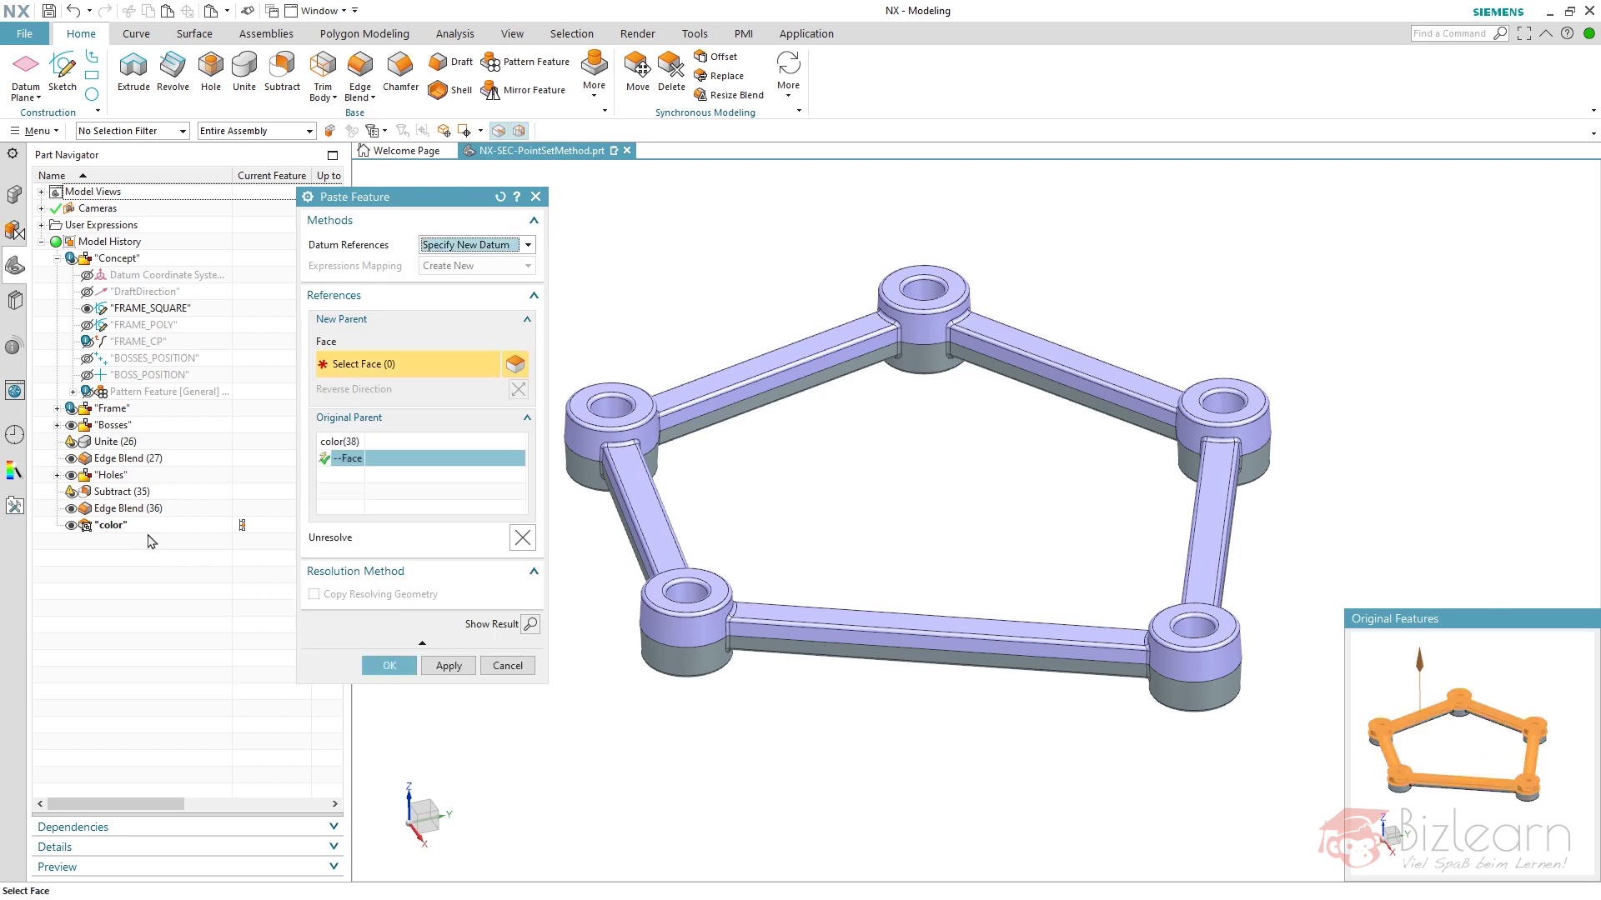
pyautogui.middleClick(152, 540)
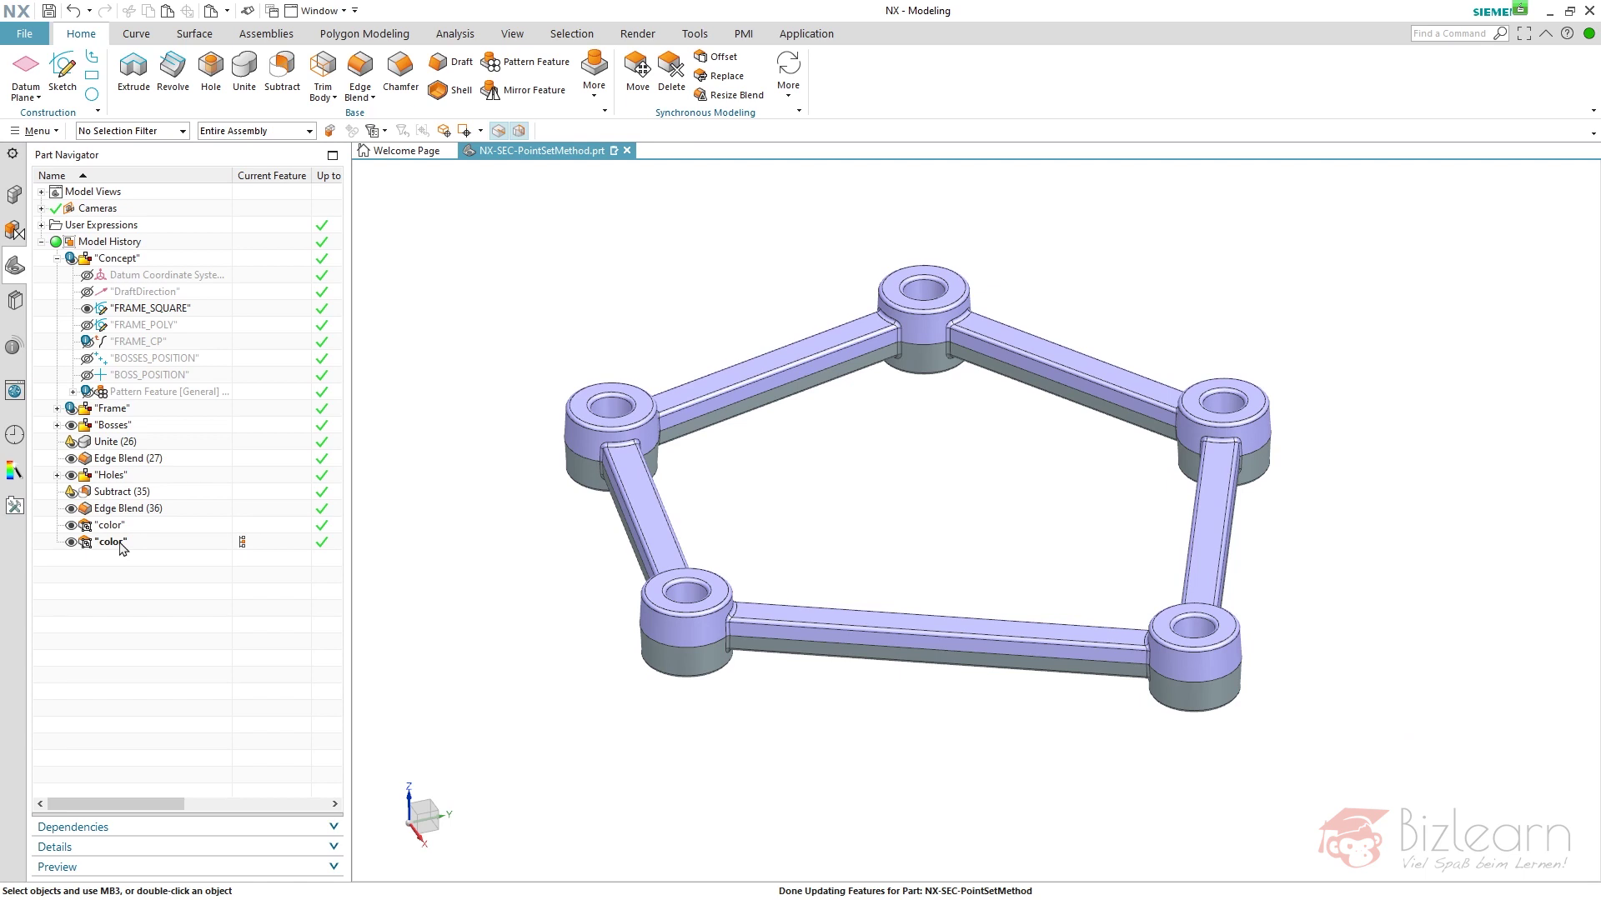
pyautogui.click(122, 547)
pyautogui.rightClick(120, 544)
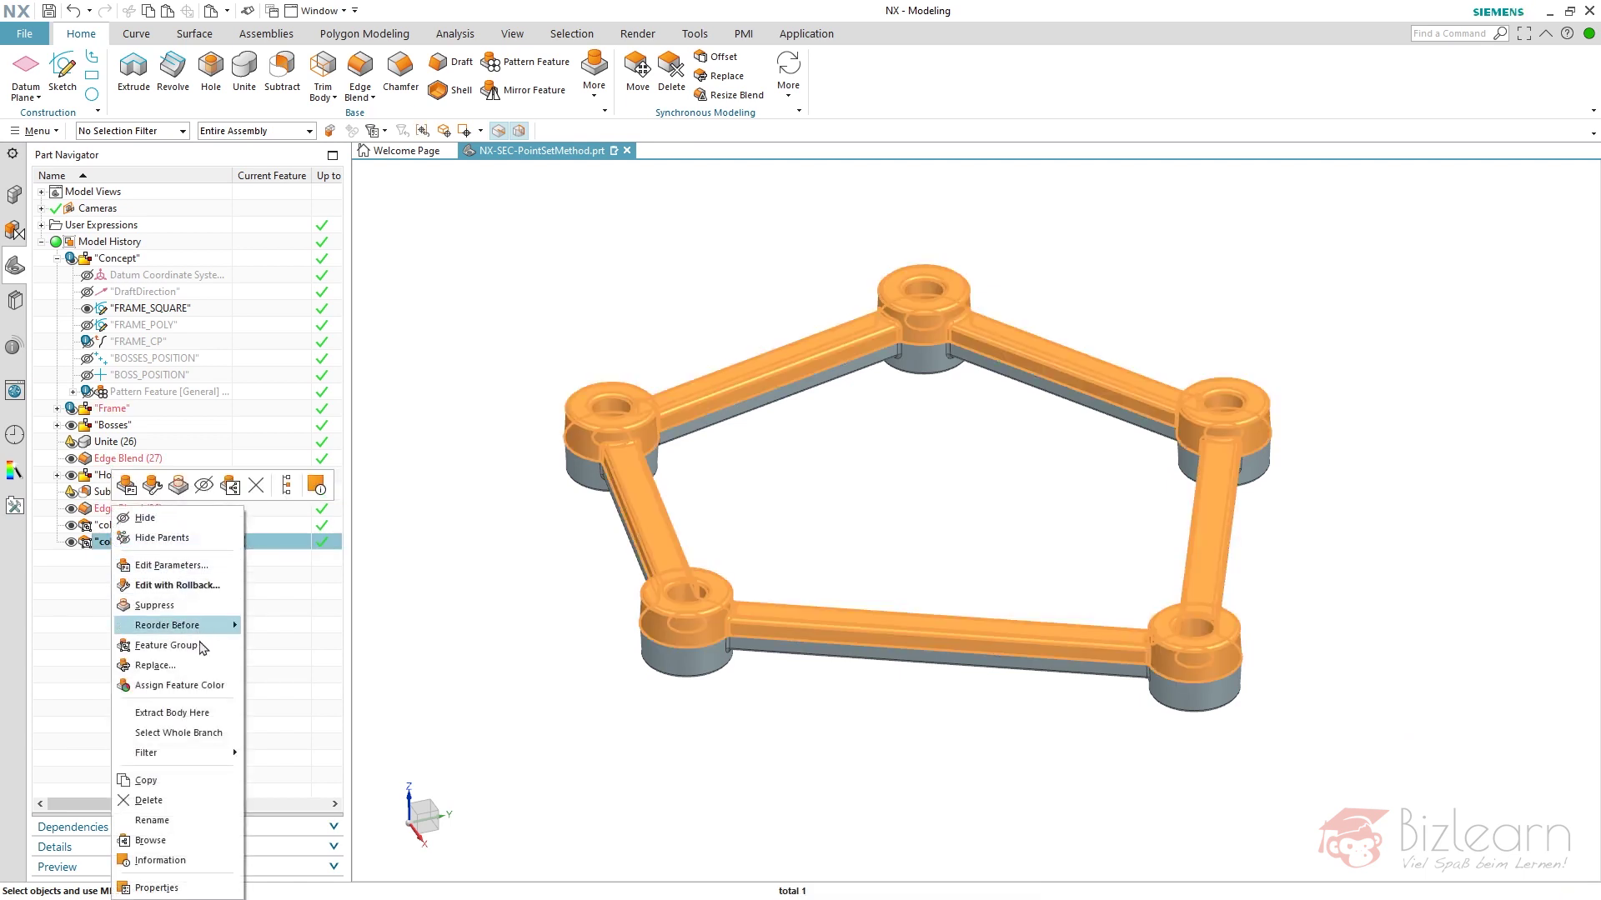
pyautogui.click(179, 685)
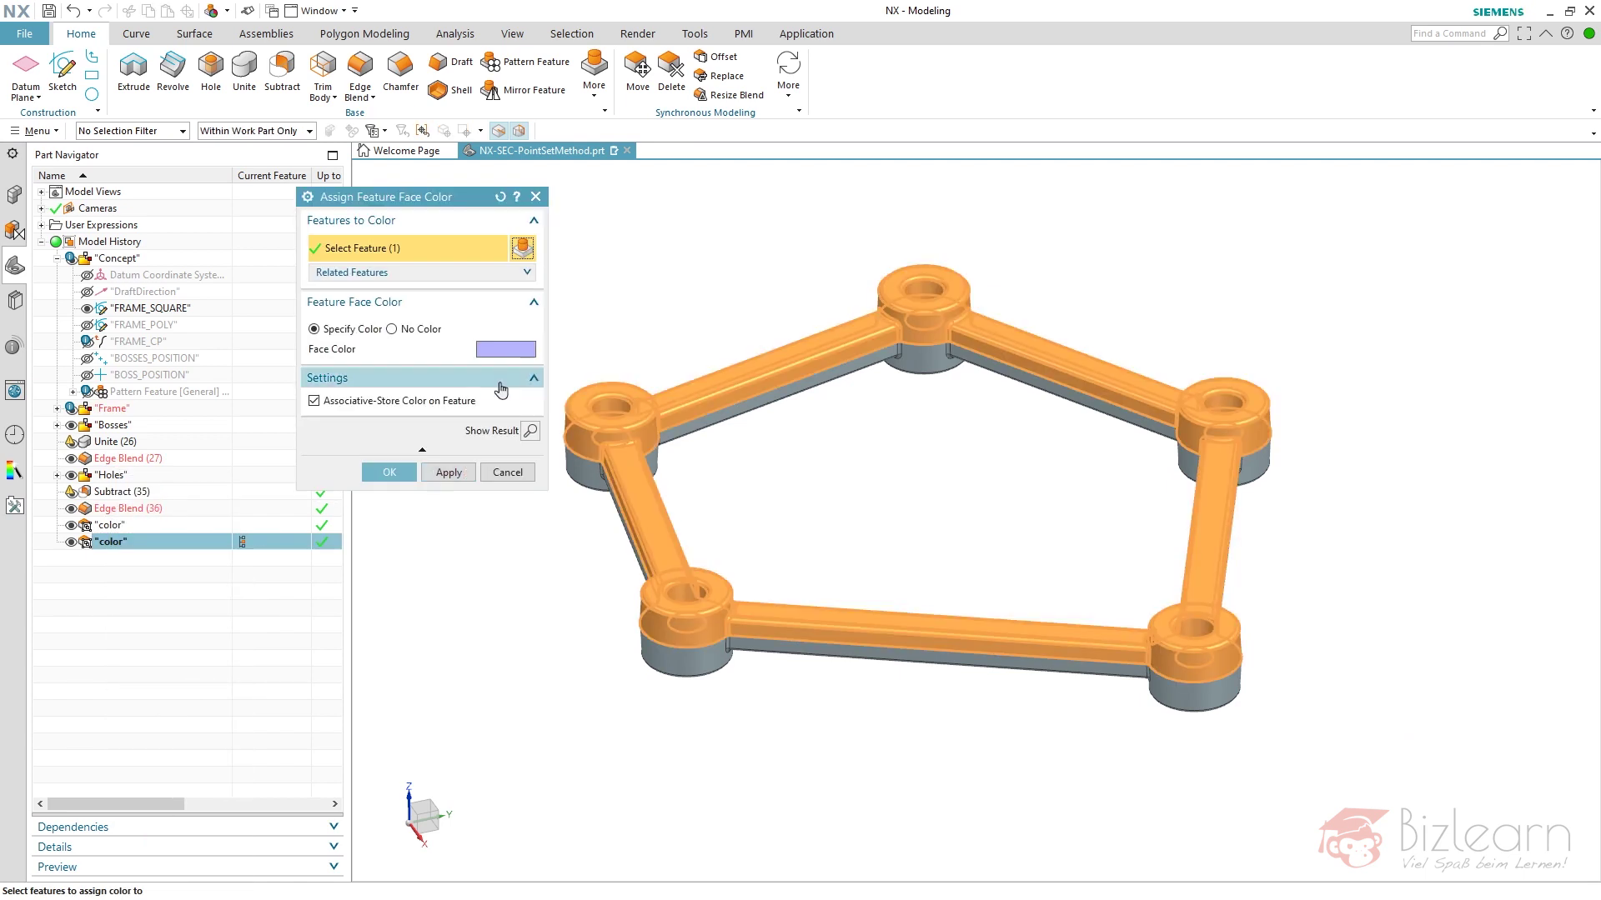
pyautogui.click(516, 447)
pyautogui.doubleClick(392, 581)
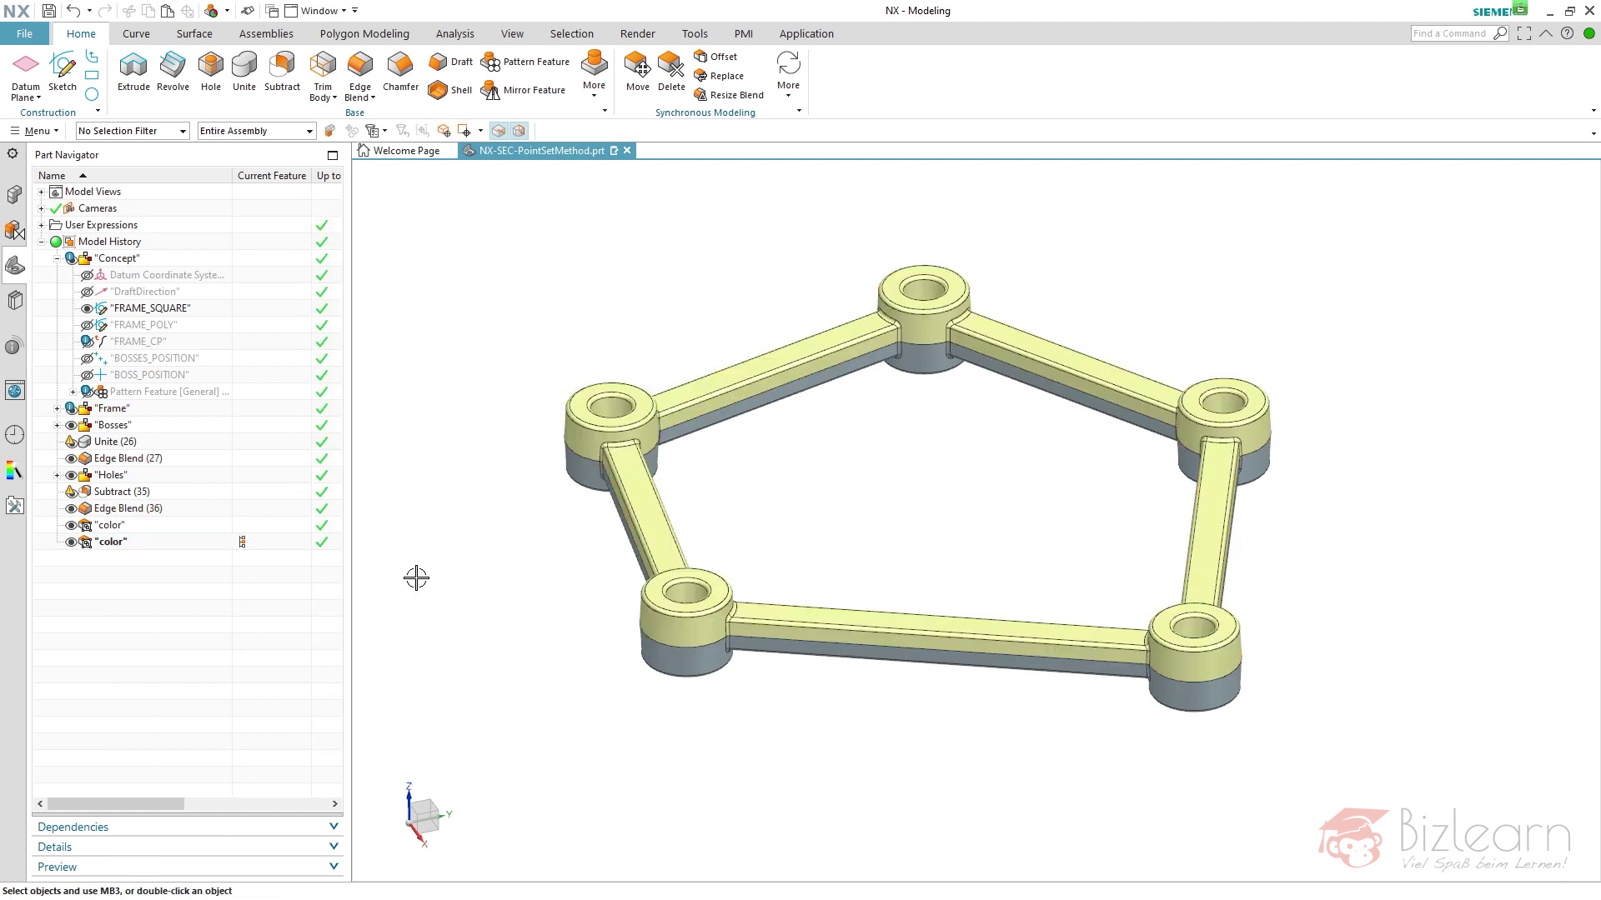
# Suppress the second color feature so the upper faces show lavender again.
pyautogui.click(128, 546)
pyautogui.rightClick(129, 550)
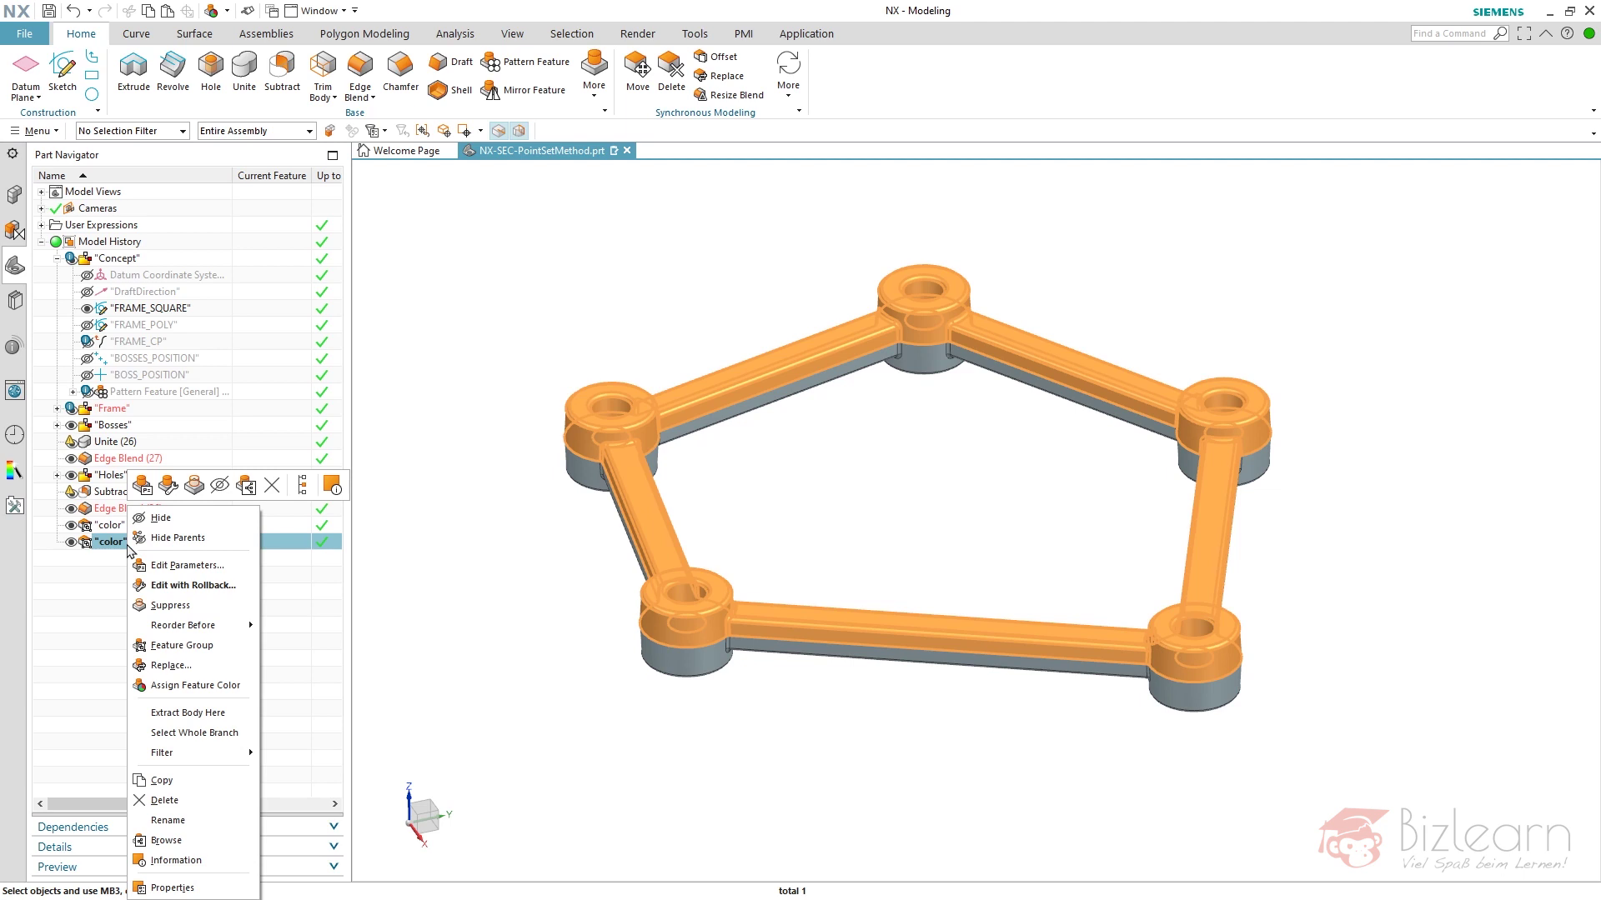
pyautogui.click(169, 604)
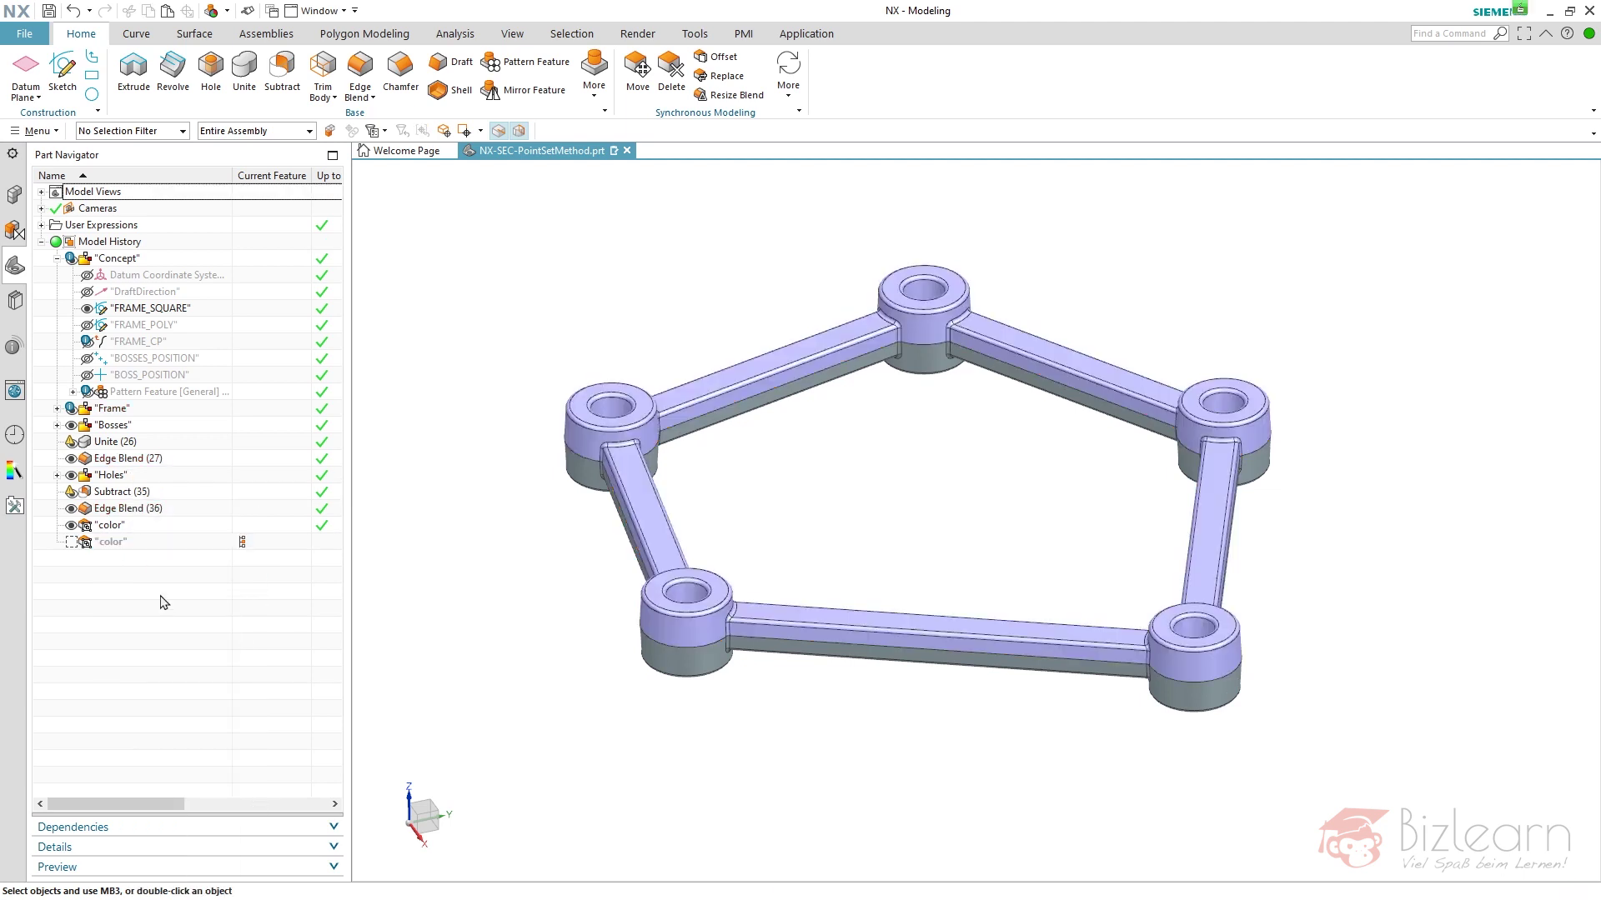